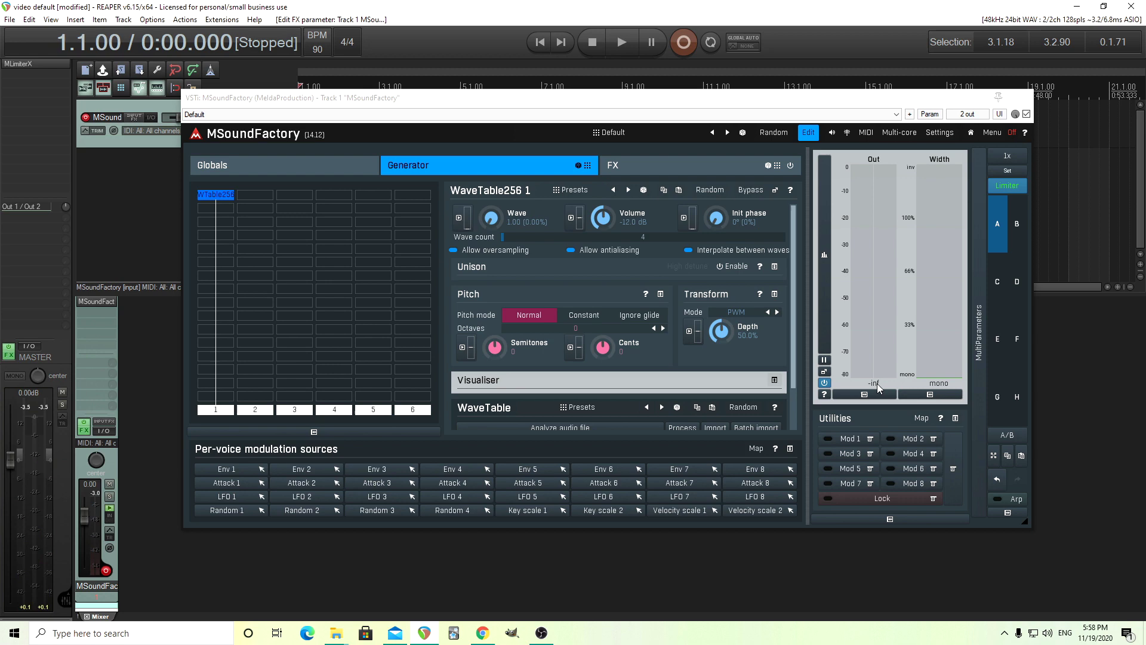
Step: Wake the silence-disabled MSoundFactory instrument so it plays again
click(1011, 134)
click(937, 133)
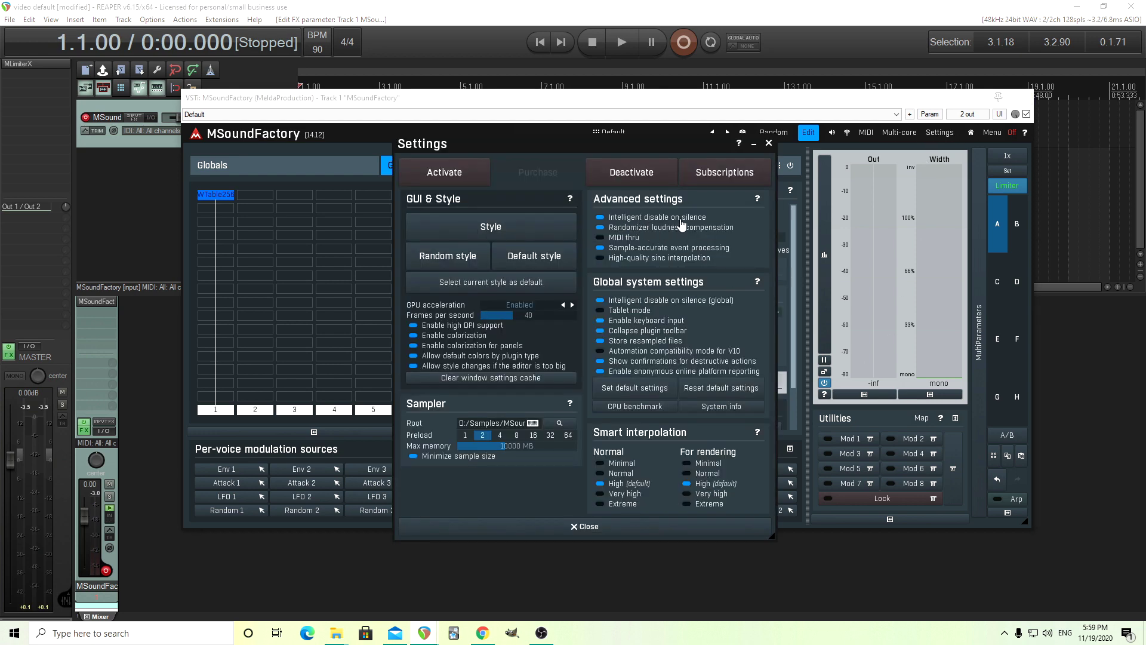
click(630, 218)
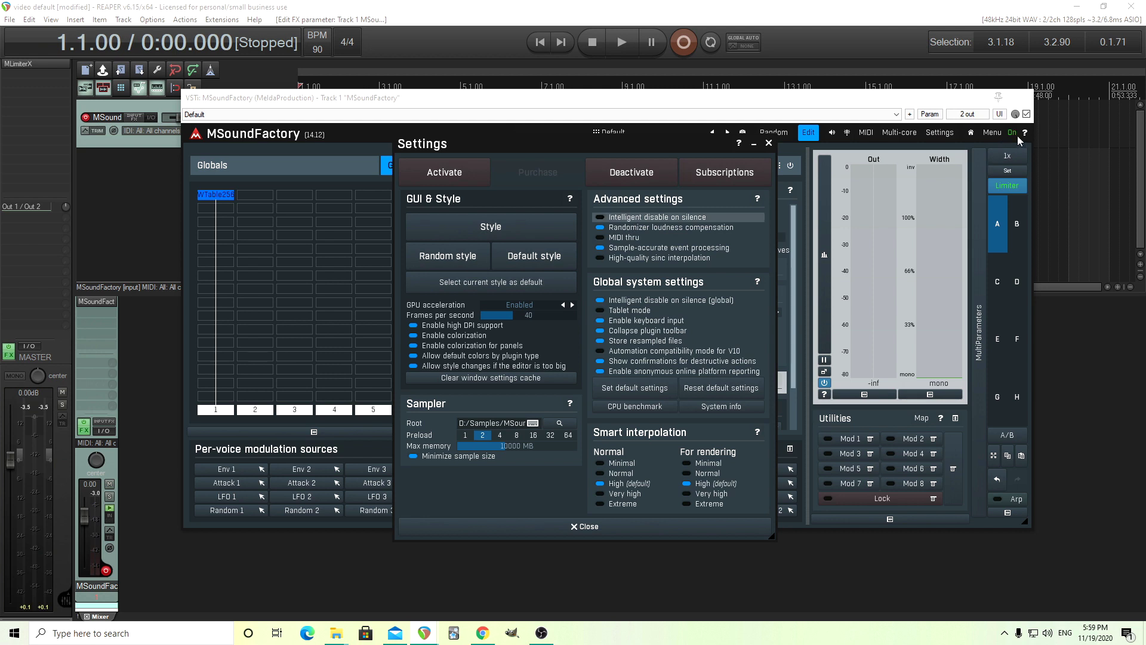
click(657, 220)
click(578, 529)
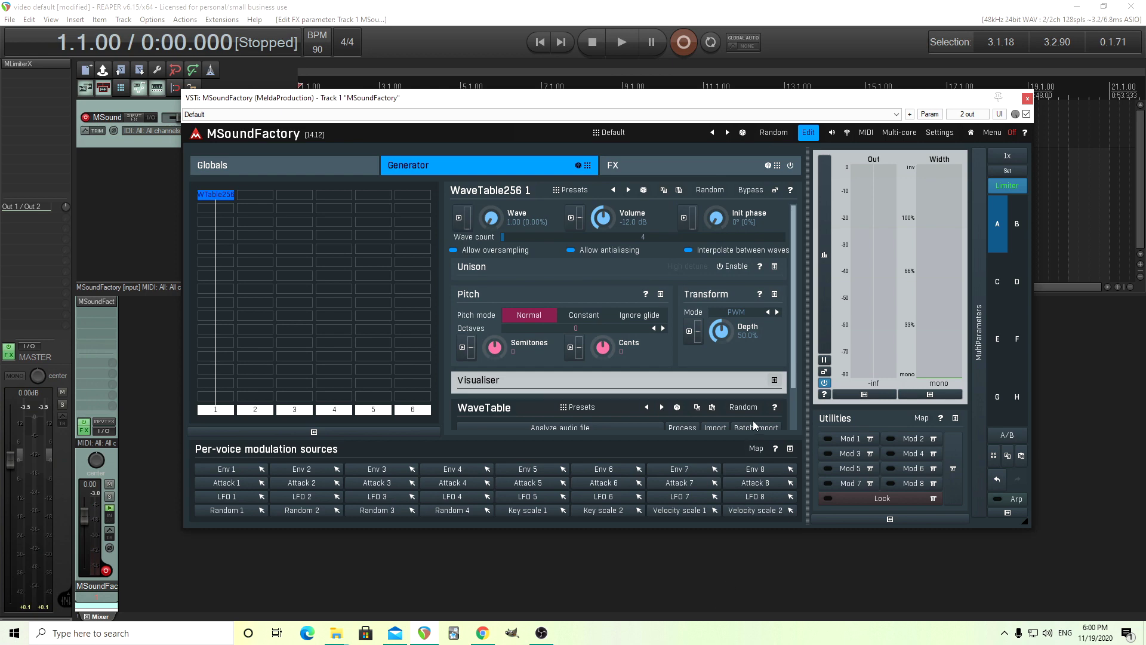
Step: Detach WaveTable256 1 into its own window, moved up-left and enlarged to show the WaveTable section
click(775, 190)
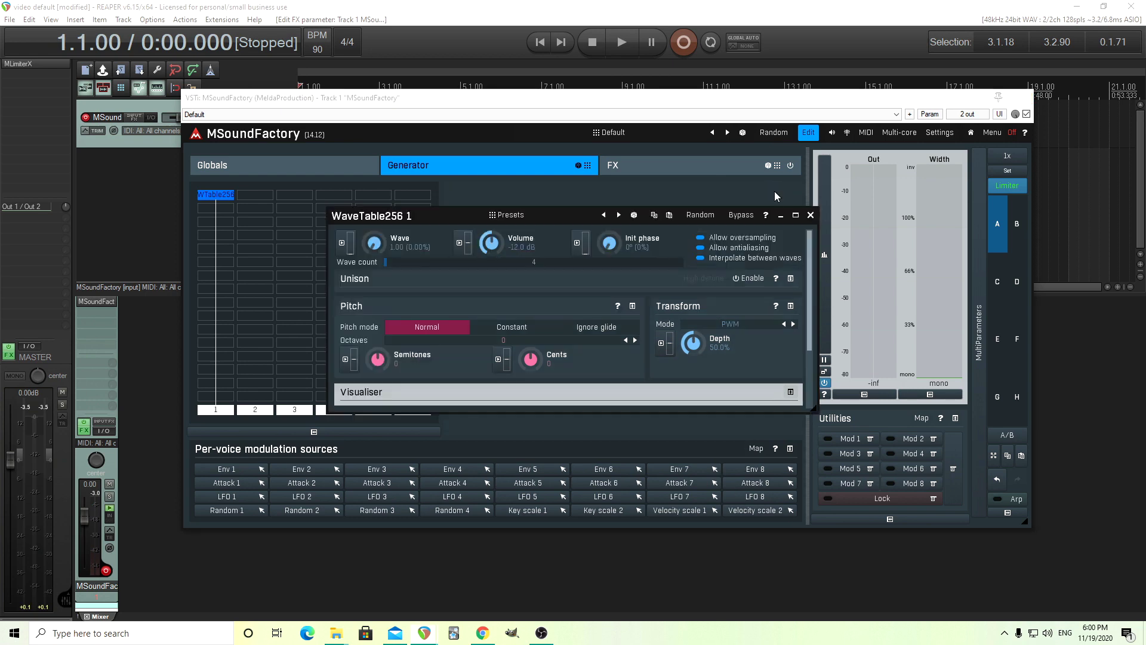
drag(362, 218, 343, 163)
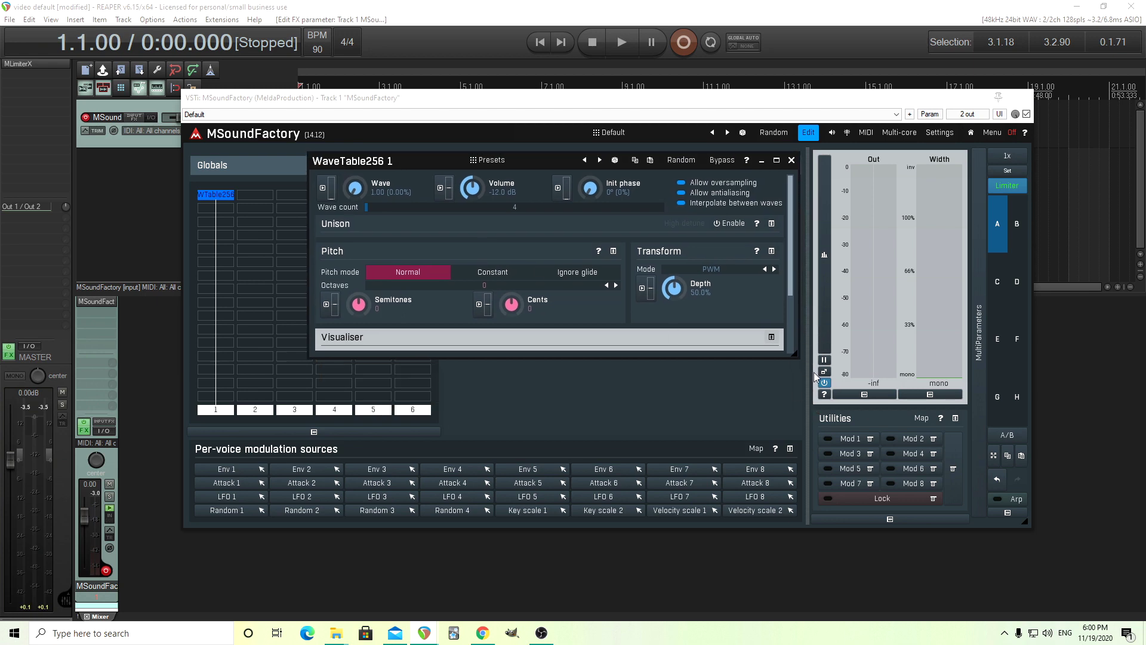
drag(796, 357, 800, 442)
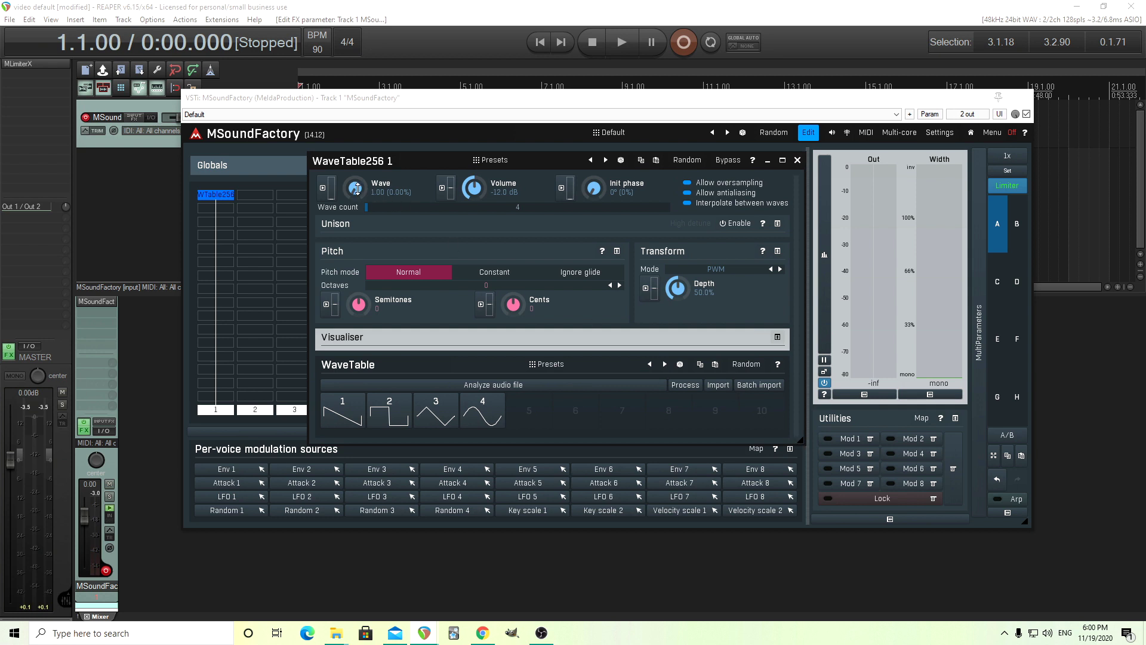
Step: Sweep the Wave position, raise the window, and expand the 3D wave visualiser
mouse_move(357, 188)
mouse_down()
mouse_move(356, 143)
mouse_move(357, 189)
mouse_up()
drag(383, 161, 378, 82)
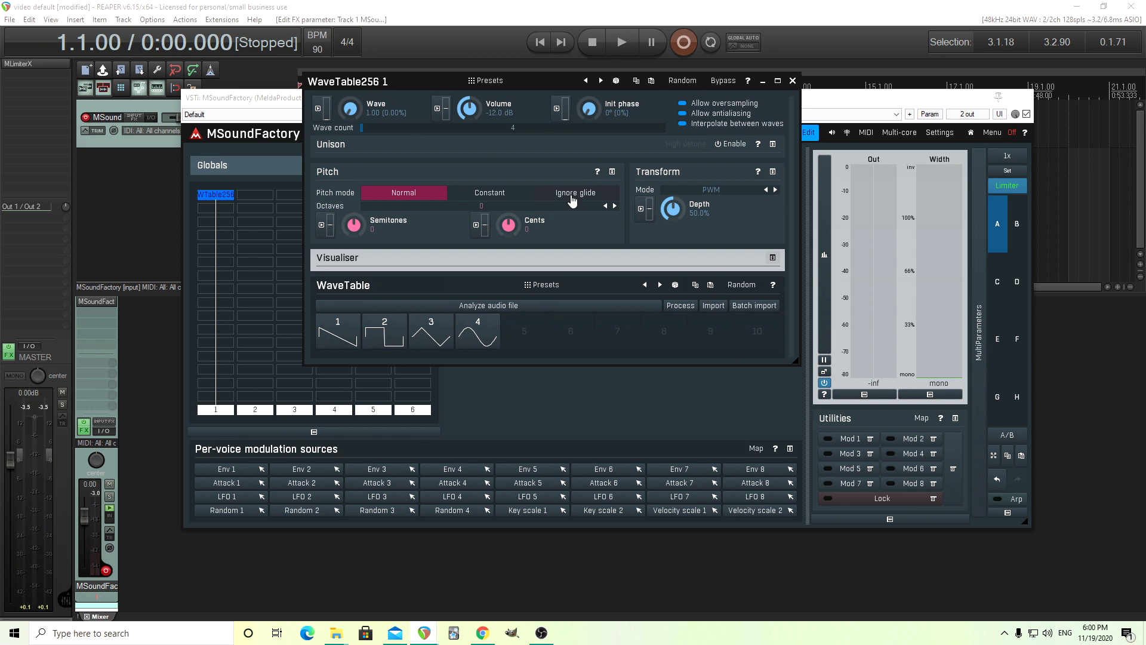
click(772, 257)
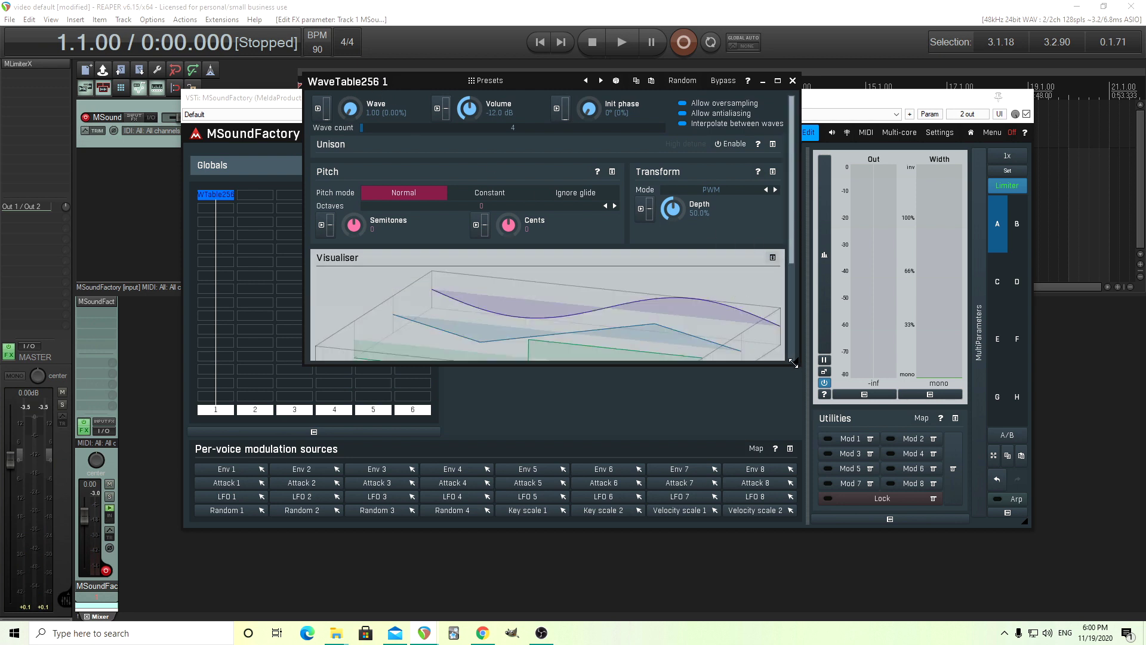
Step: Enlarge the WaveTable256 1 window until the full Visualiser and the four-wave strip both show
drag(795, 360, 813, 514)
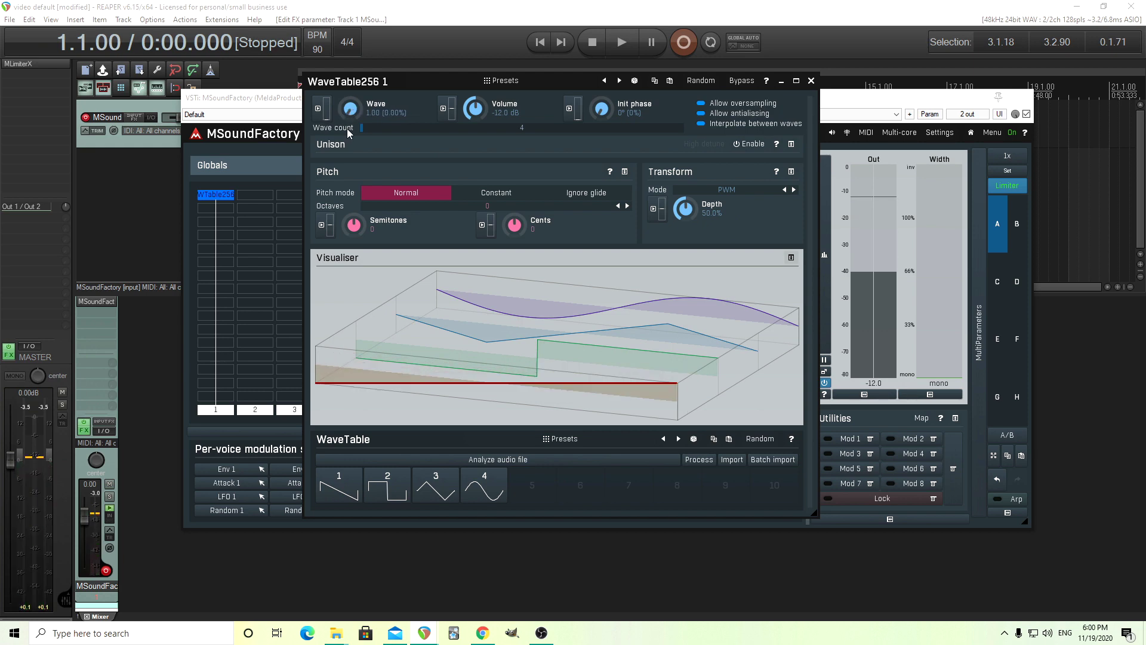
Step: Assign Env 1 as the slot A modulation source for the Wave parameter
click(319, 110)
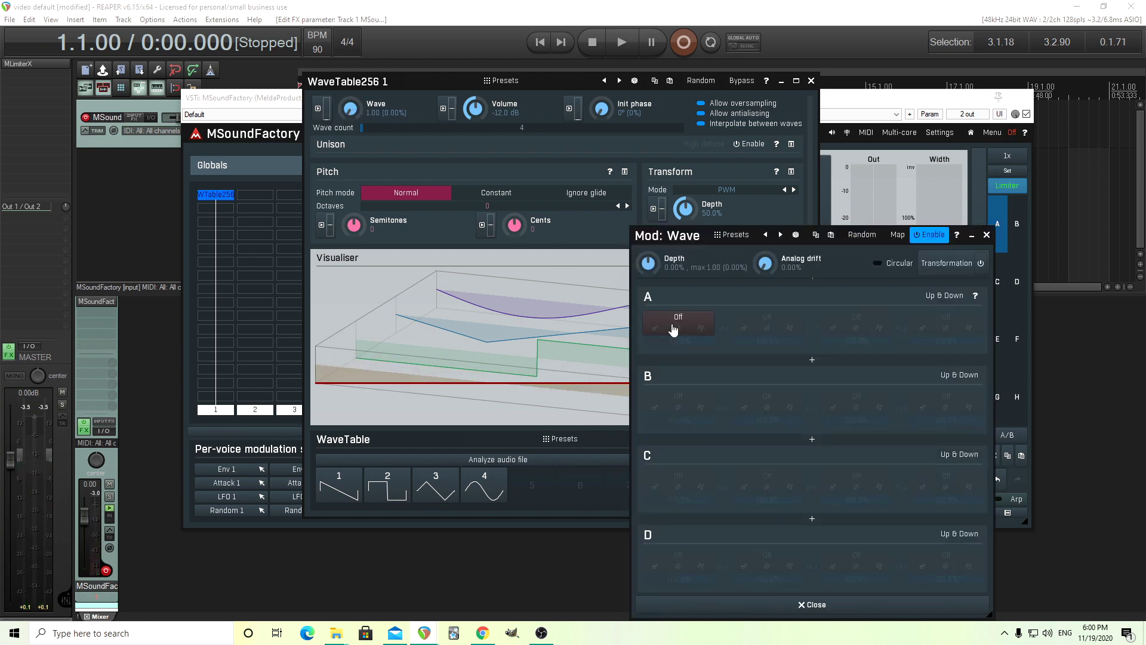
click(687, 320)
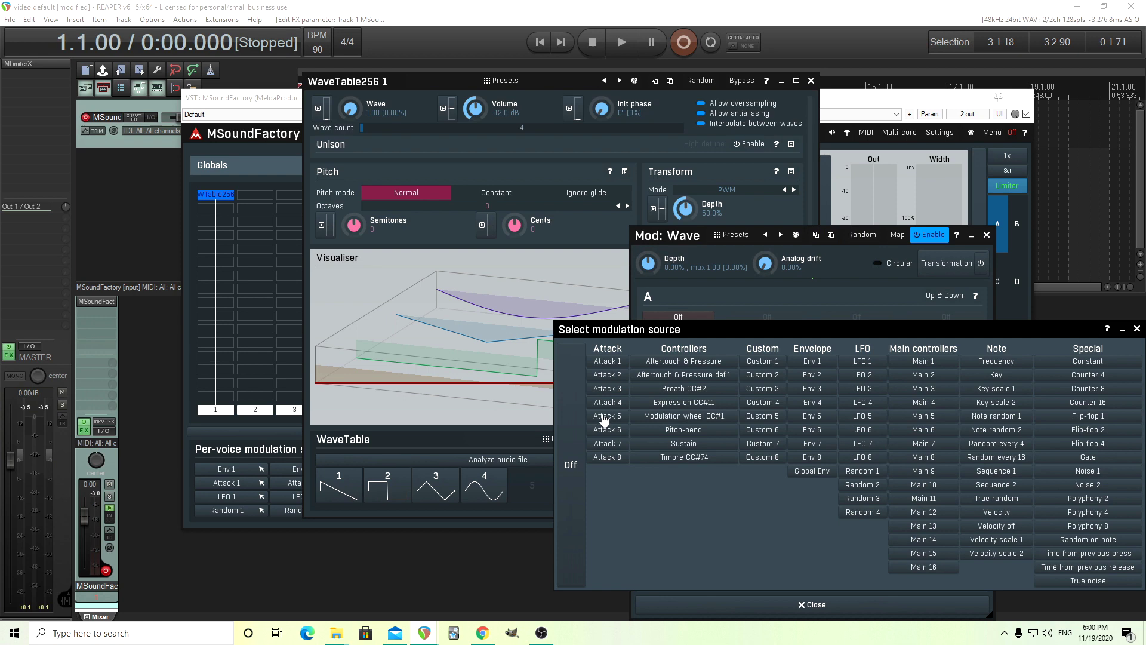
click(812, 361)
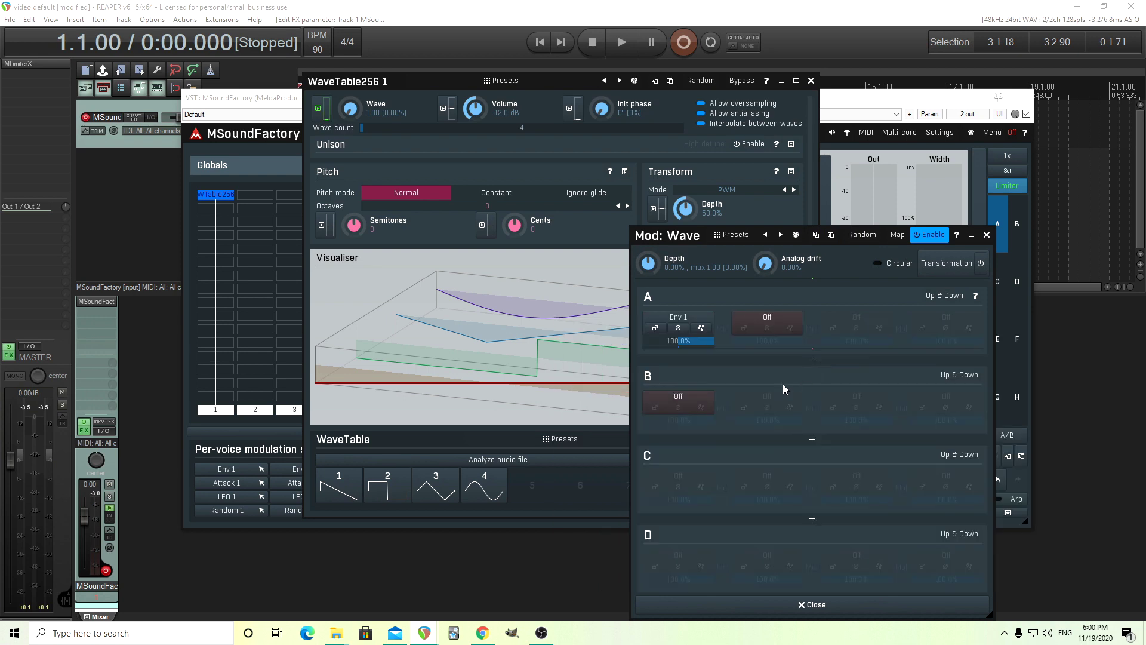
Step: Give Env 1 an 812 ms attack and longer decay, then raise Wave modulation depth to 100%
click(658, 333)
drag(296, 391, 494, 404)
scroll(495, 404, up, 5)
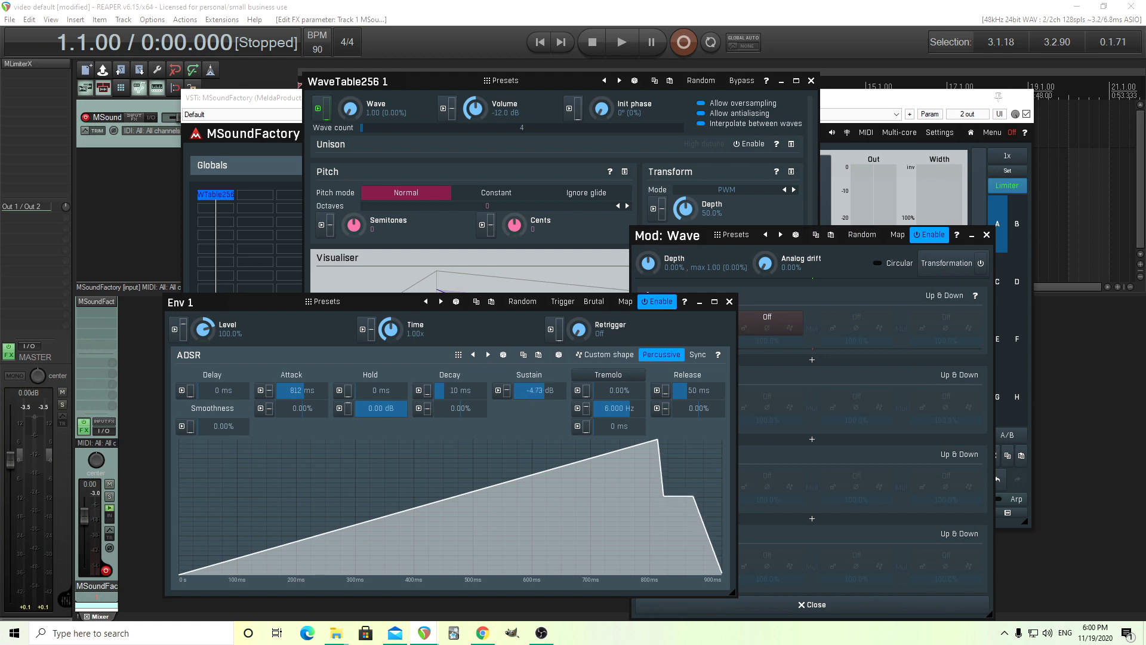
scroll(479, 394, up, 10)
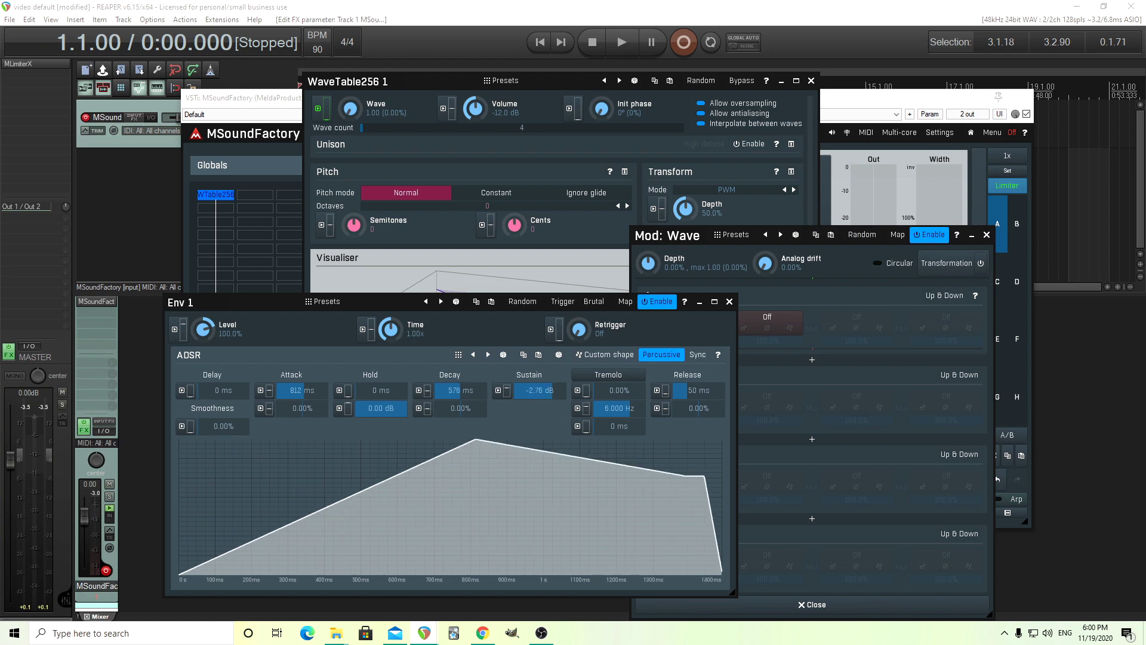
click(729, 301)
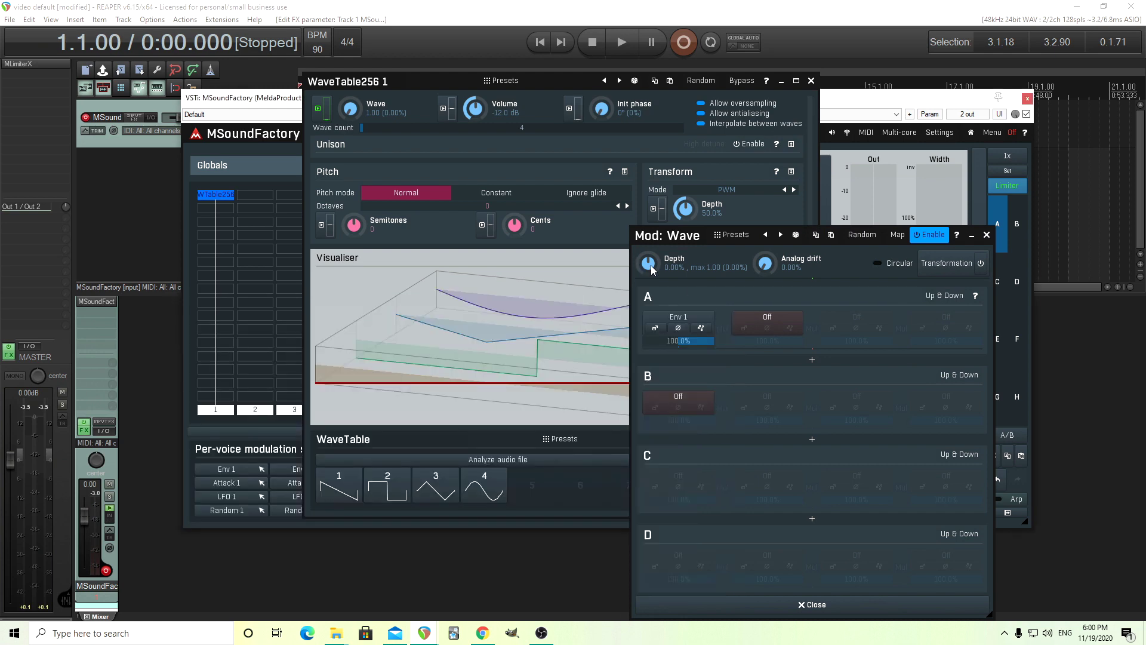
drag(647, 263, 647, 209)
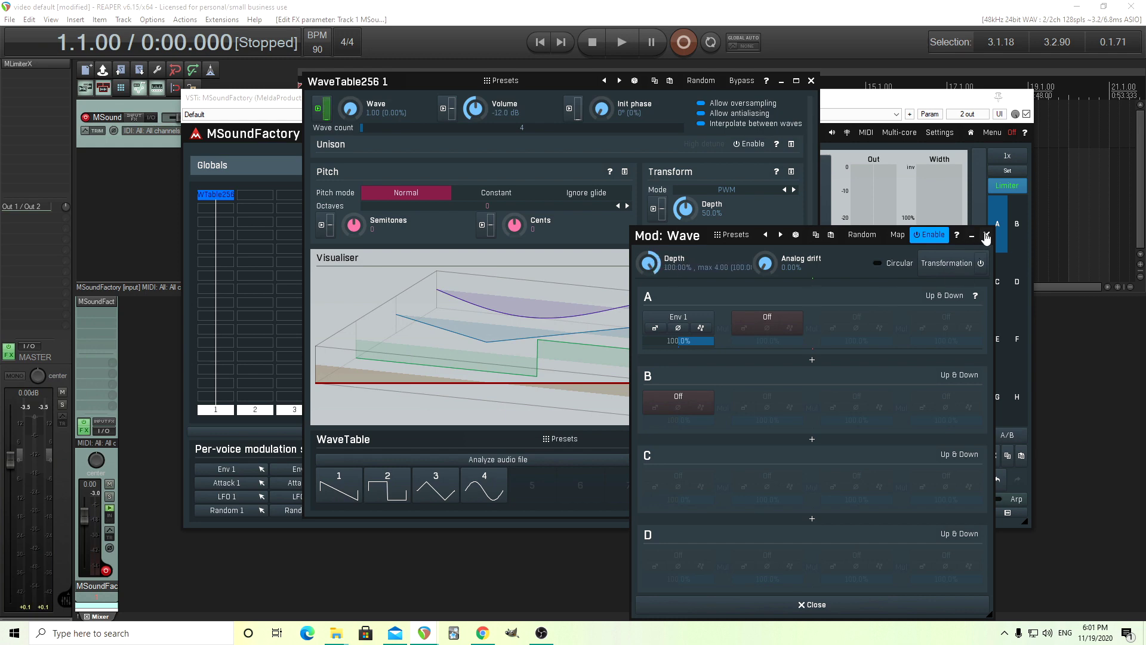
click(986, 235)
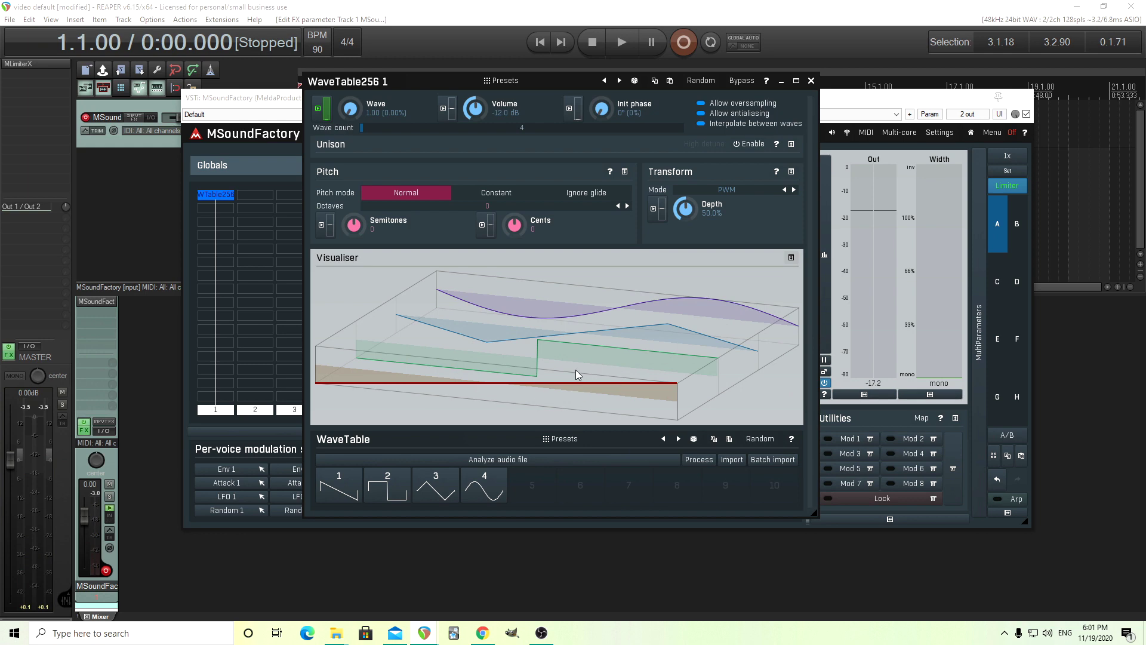
Step: Load the FM Growl(20) wavetable preset from the Chan folder
click(568, 447)
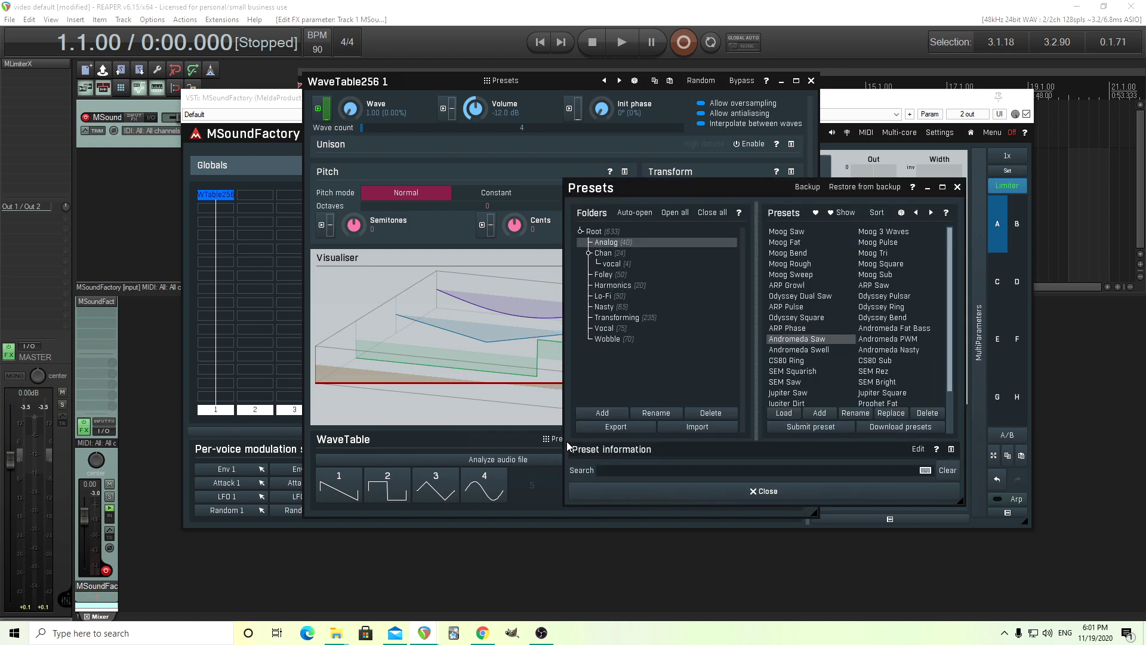
click(611, 254)
click(803, 242)
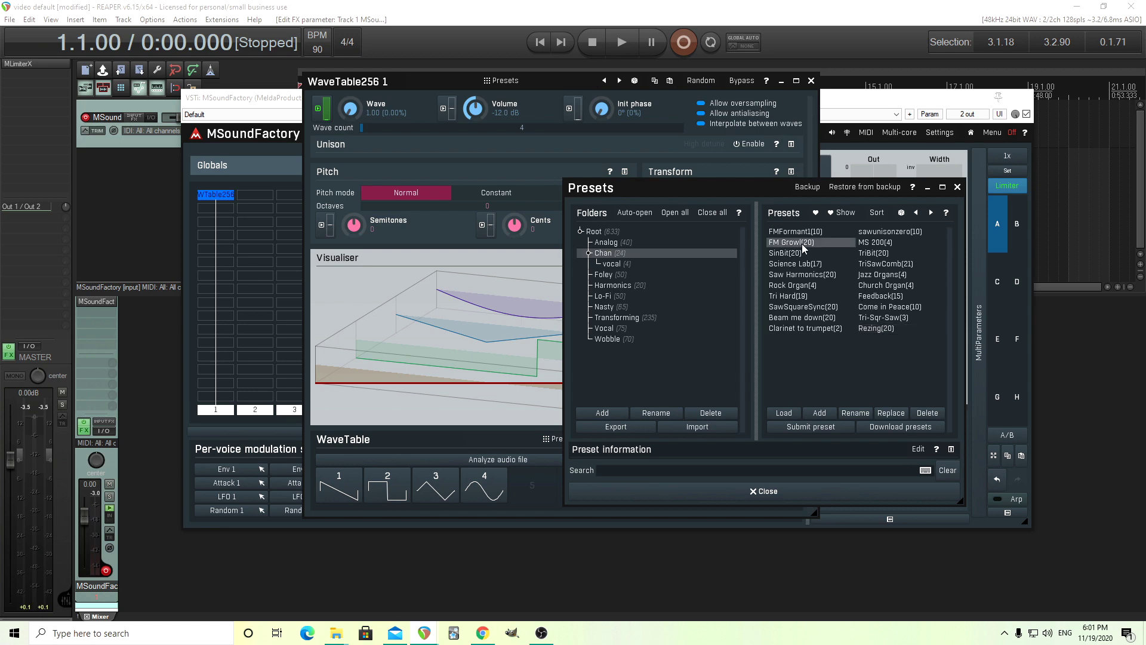
click(810, 496)
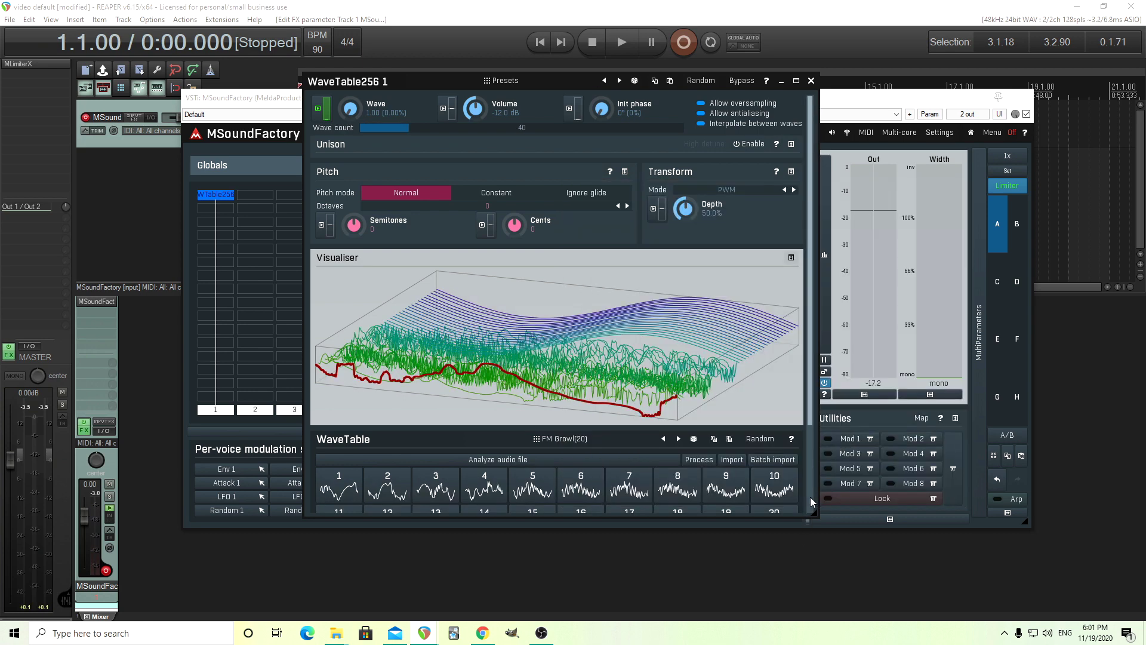
scroll(810, 497, down, 3)
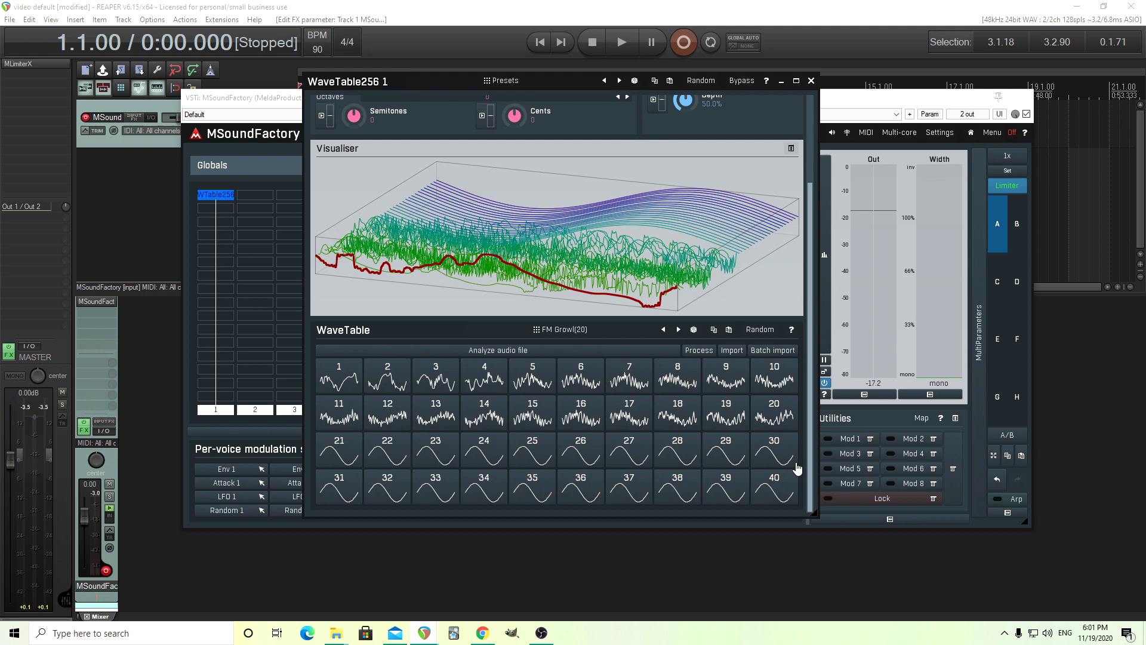
scroll(814, 446, up, 3)
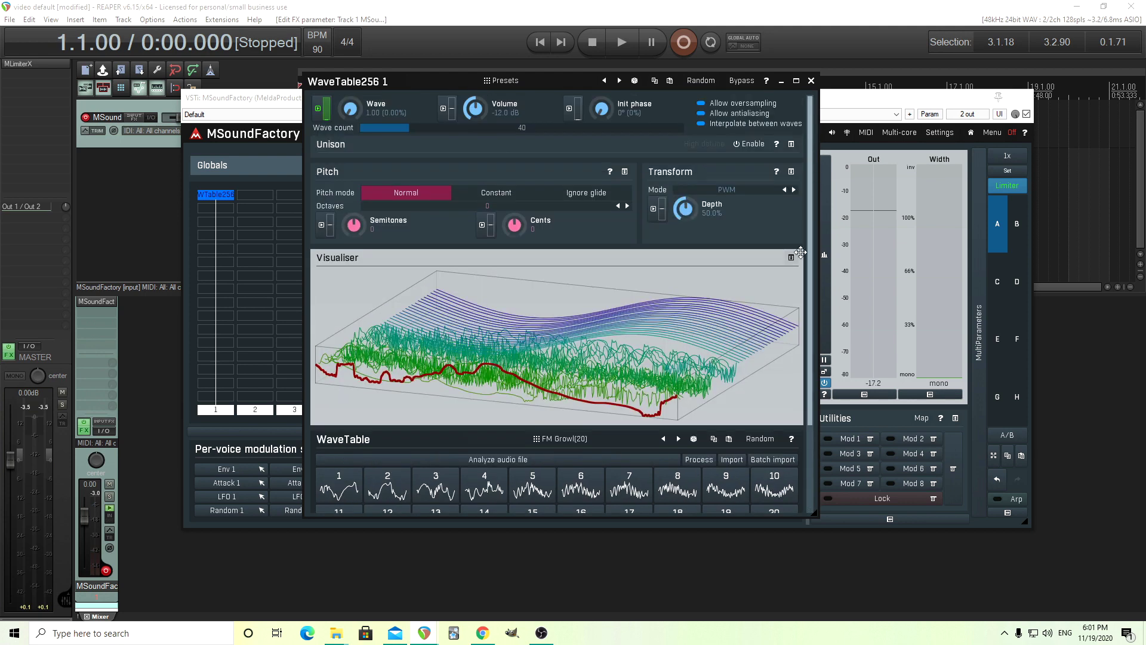
Step: Set the wave count to 20
double_click(521, 125)
click(499, 227)
click(497, 246)
click(501, 273)
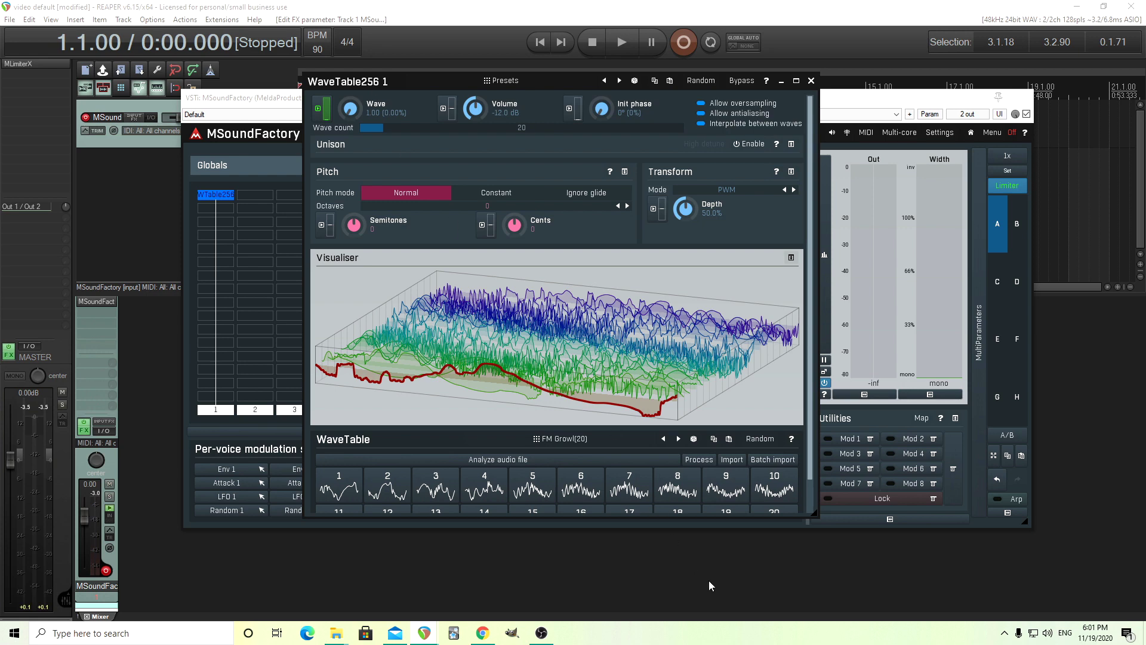
Step: Close the module picker, scroll to the full WaveTable256 module, and cancel the single-file wavetable import
double_click(251, 198)
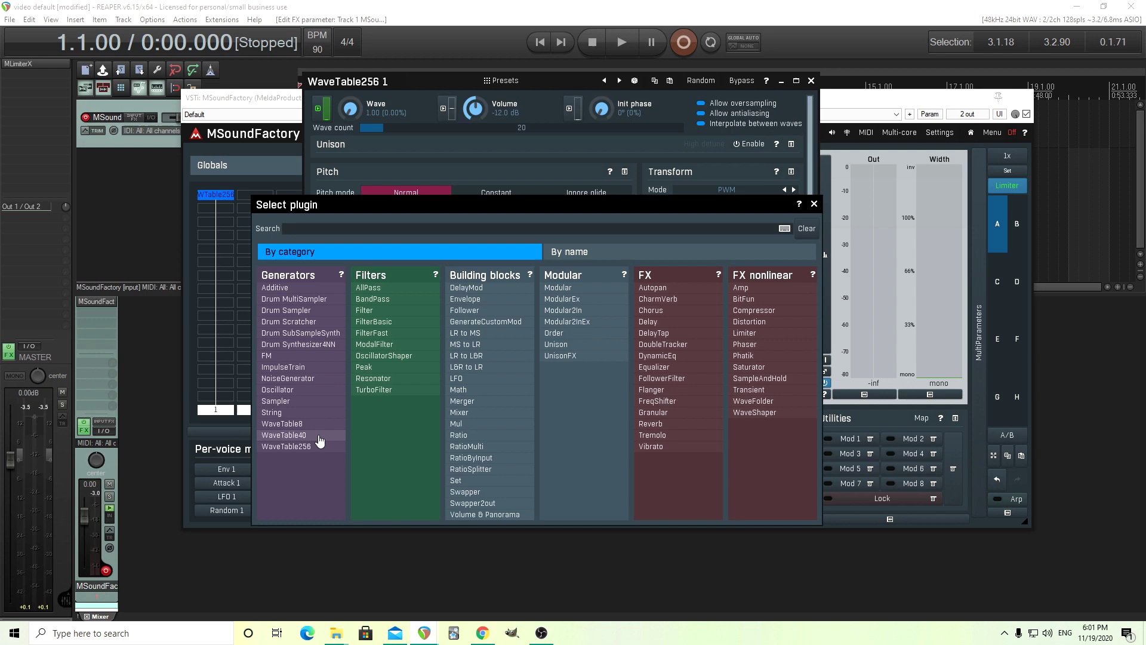
click(813, 203)
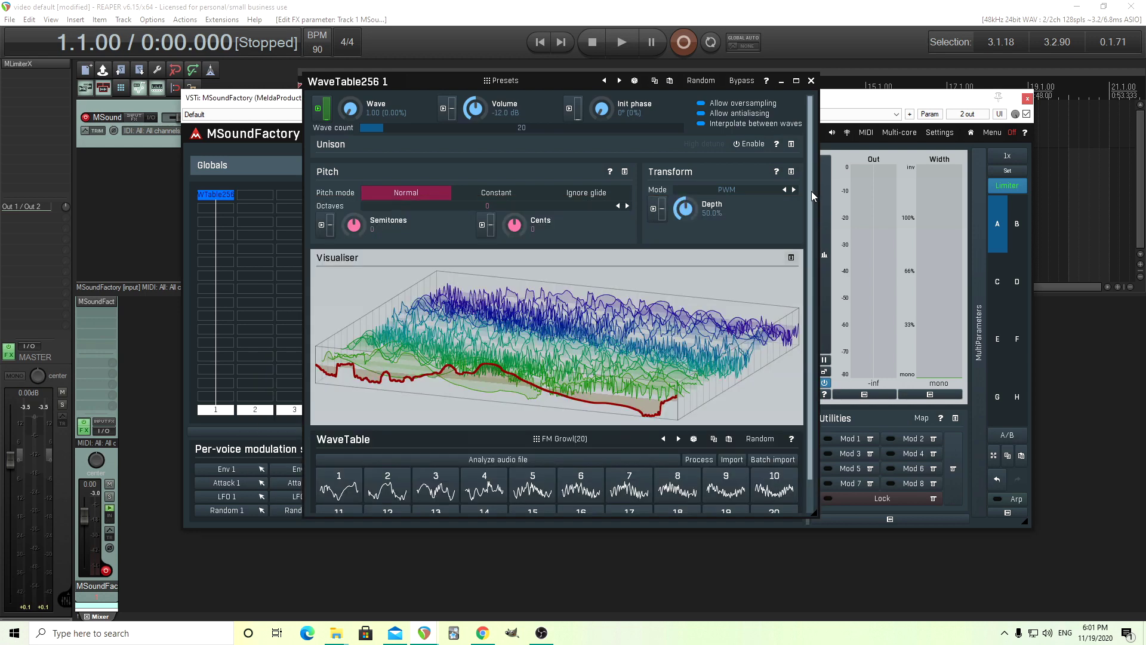
scroll(811, 191, down, 1)
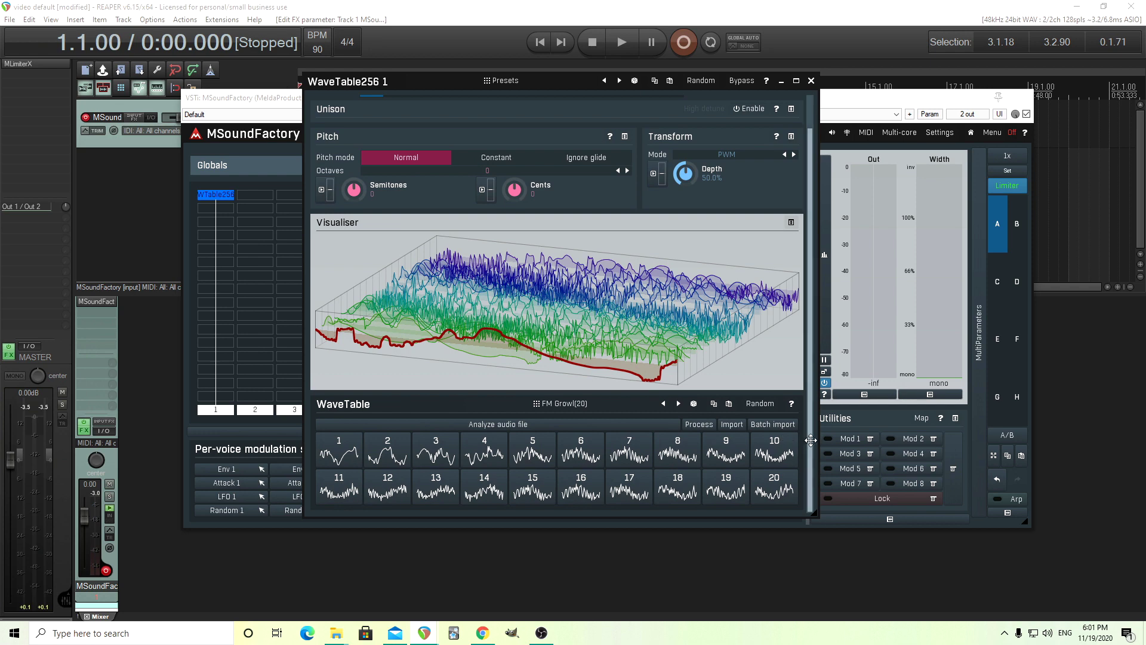
click(733, 425)
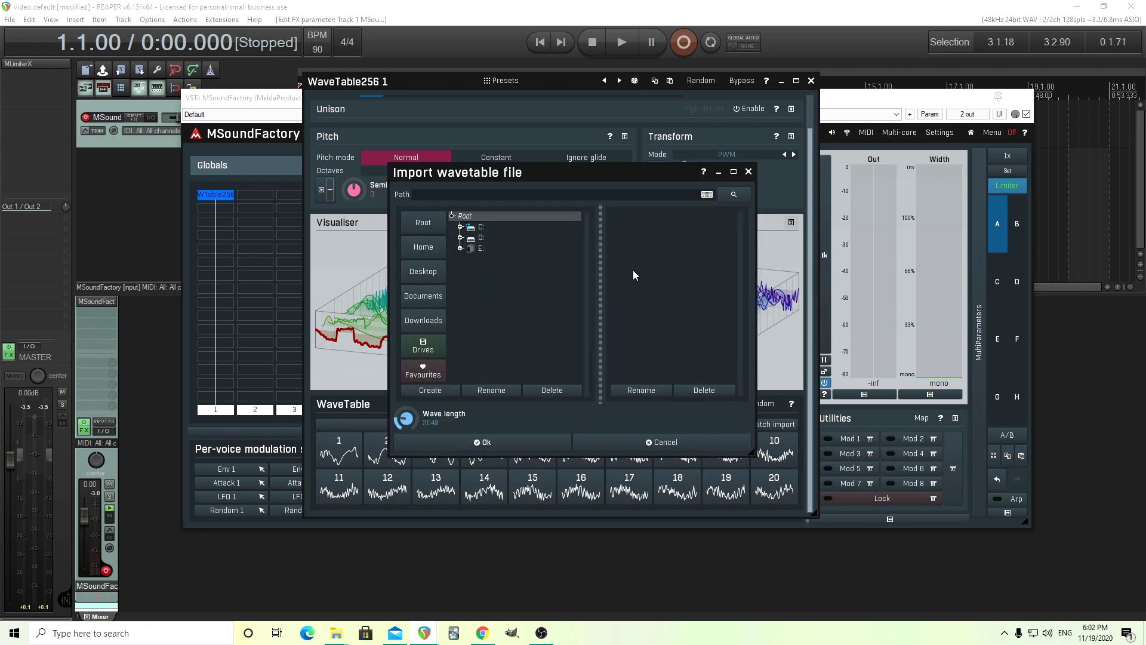
click(748, 172)
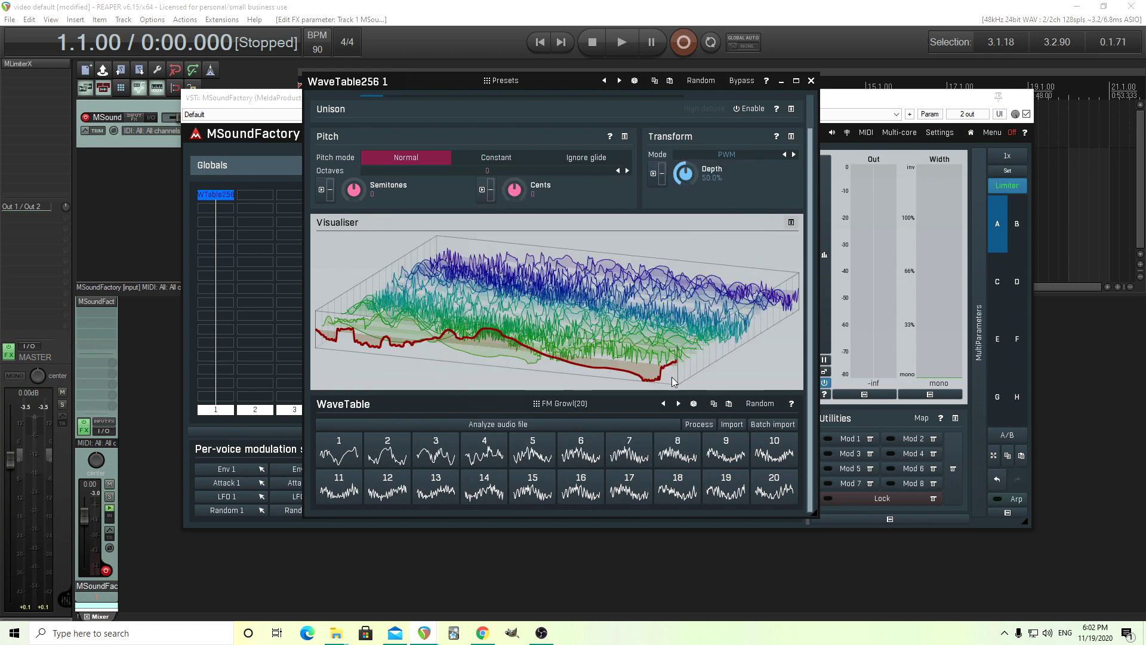
Step: Run Batch import on the BassTables Vol. 2 folder and confirm with Ok
click(767, 428)
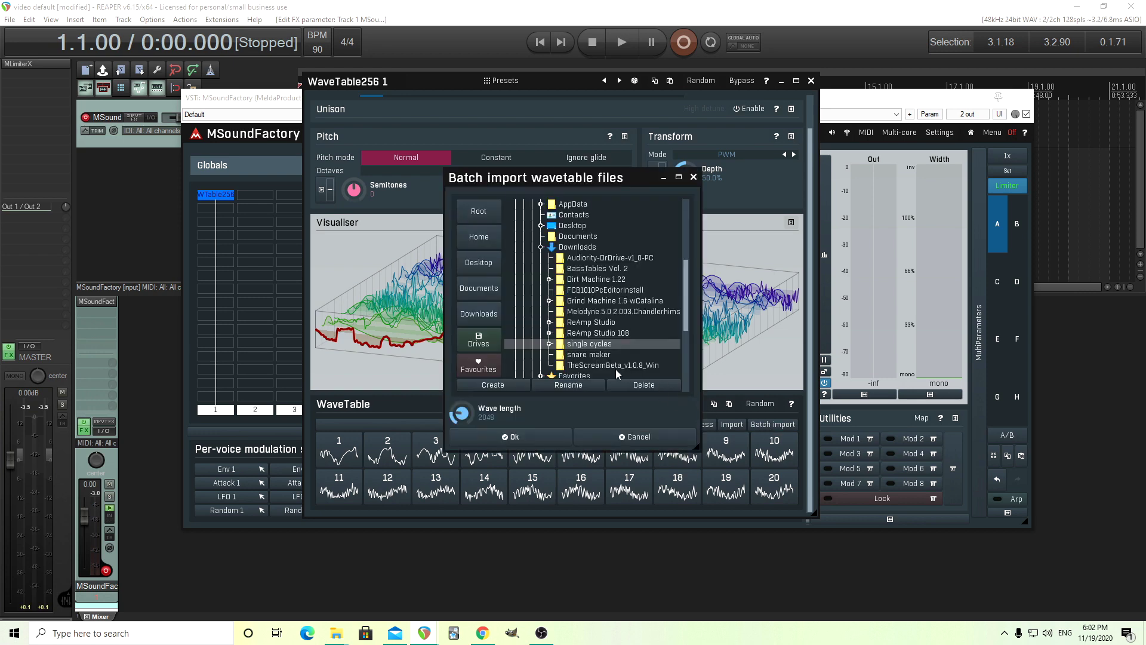
click(586, 272)
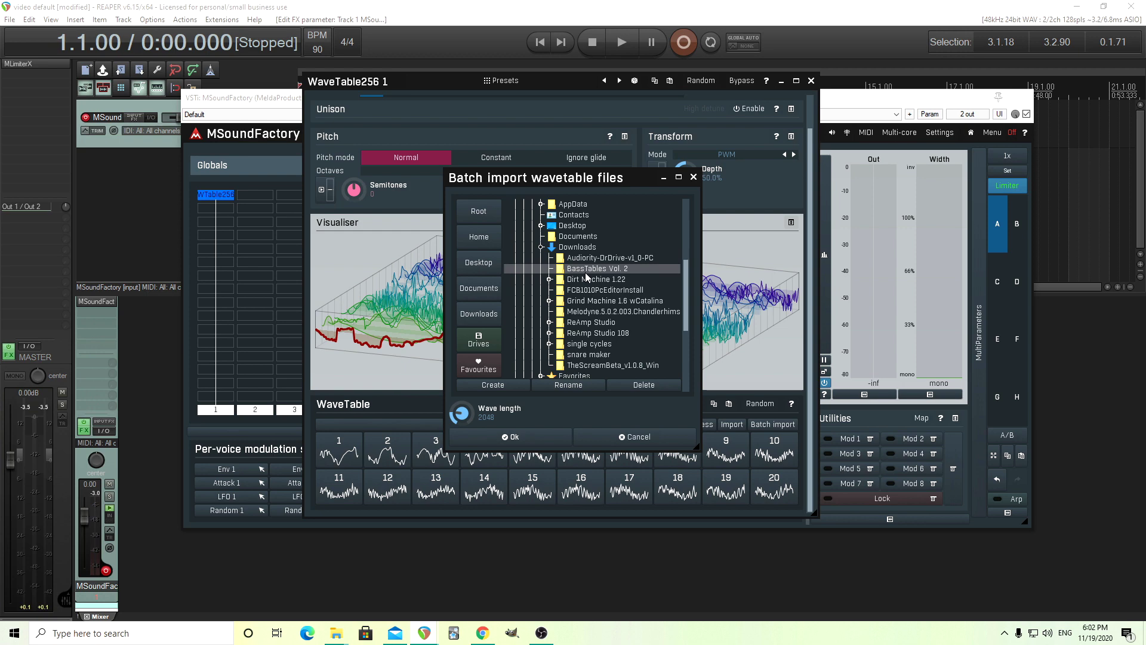
click(514, 437)
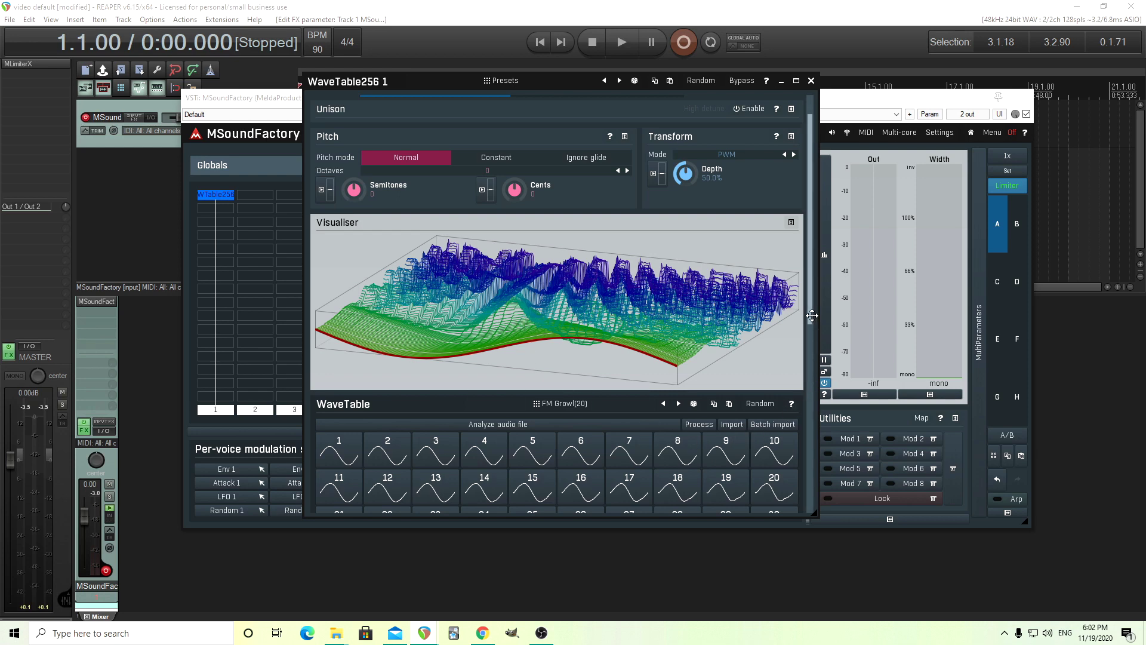
Step: Scroll the plugin panel back up to bring the WaveTable preset name into view
scroll(812, 376, down, 3)
drag(814, 387, 808, 275)
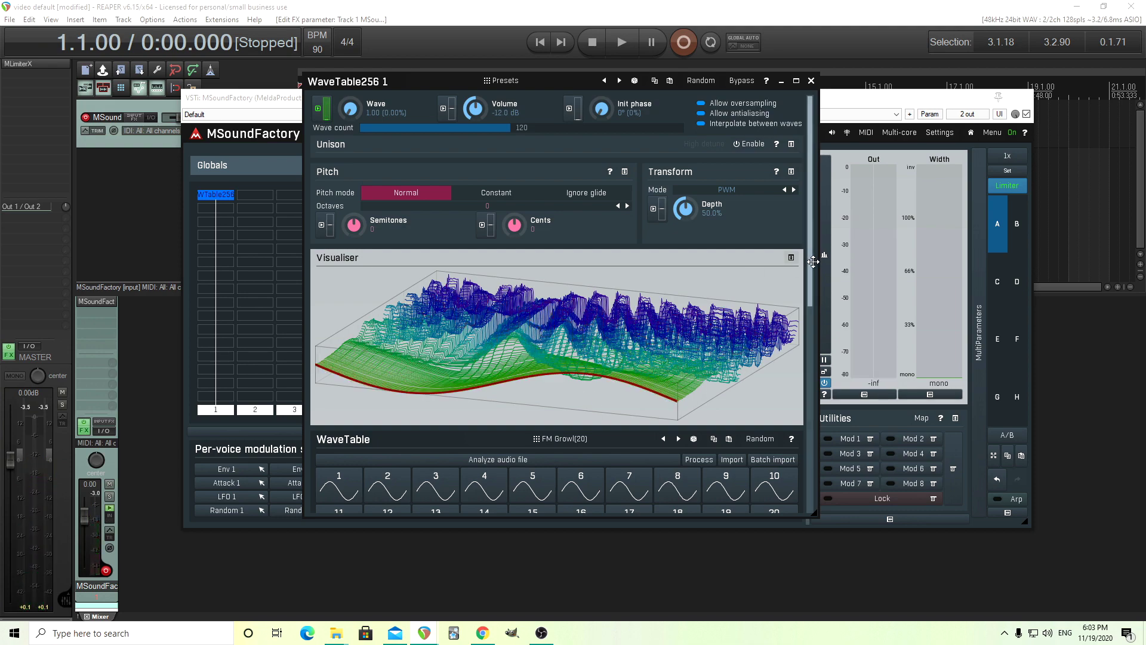
drag(813, 261, 825, 296)
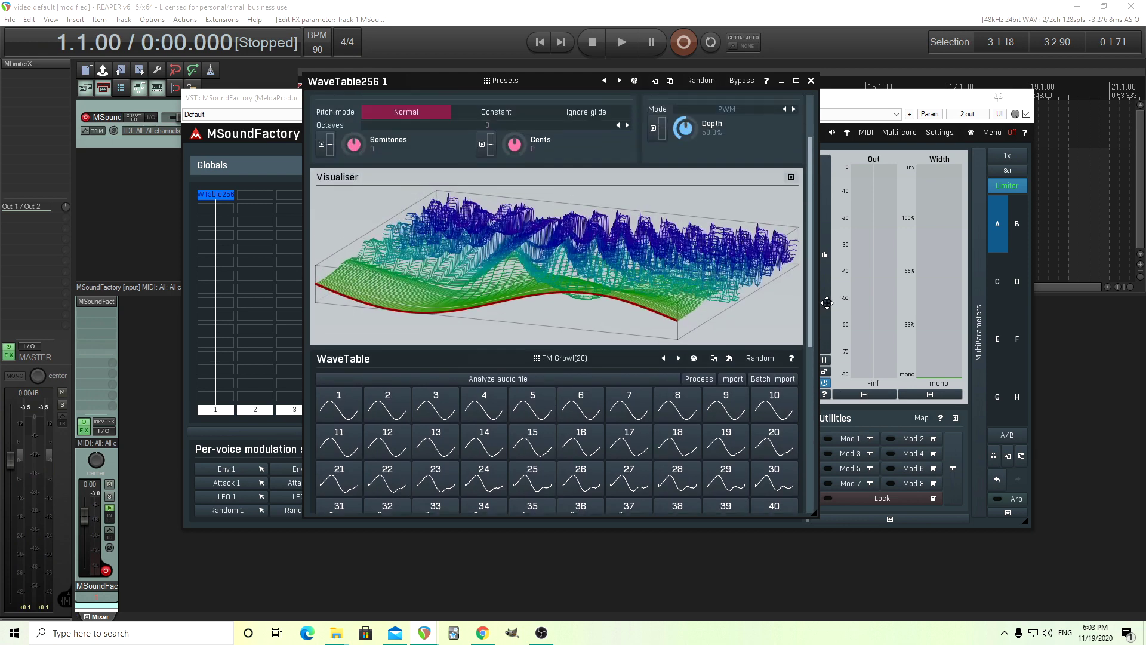
Step: In the Imported preset folder, audition BassTables 31, 34, 39 and 42 wavetables
click(557, 361)
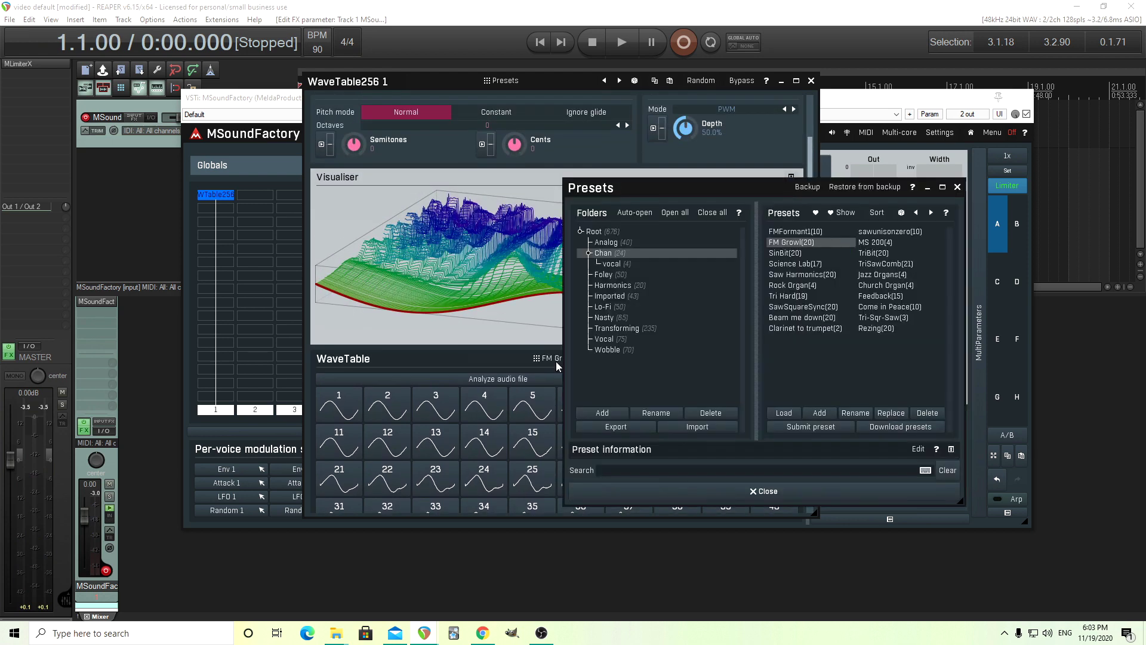
click(619, 296)
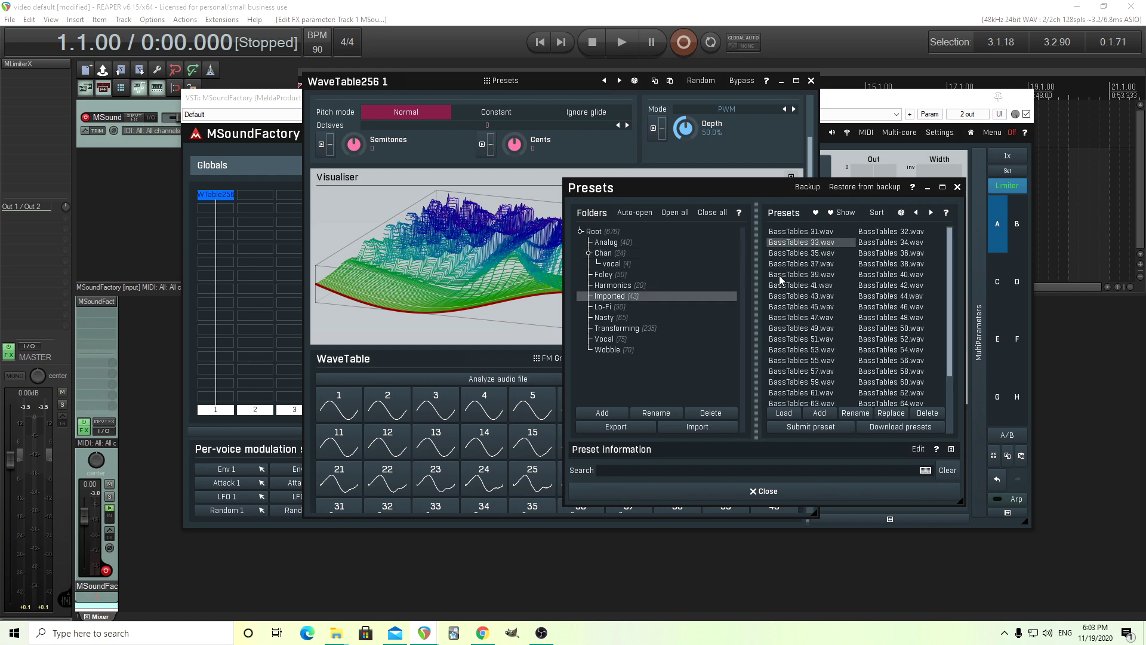
scroll(951, 358, down, 1)
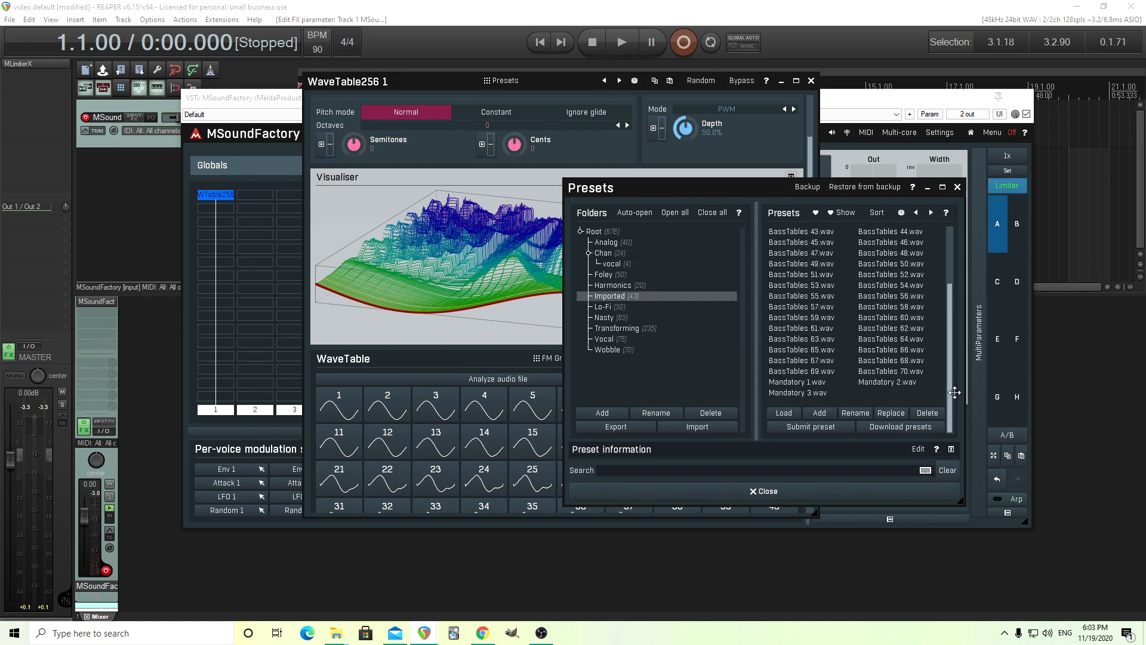
scroll(952, 358, up, 1)
click(806, 235)
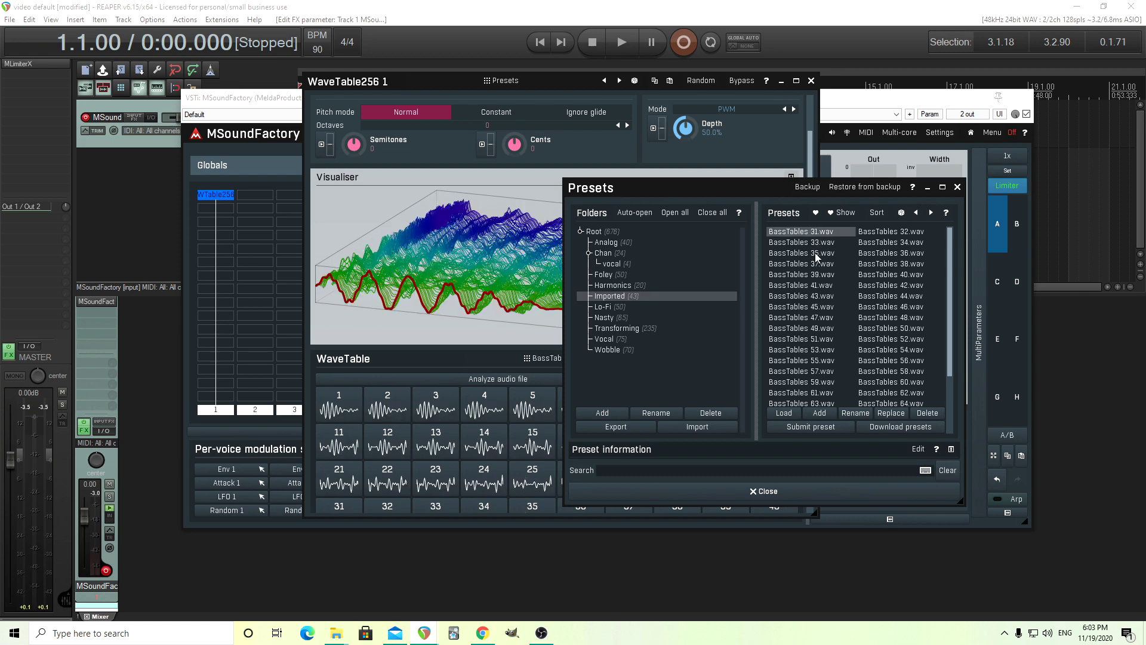
click(885, 243)
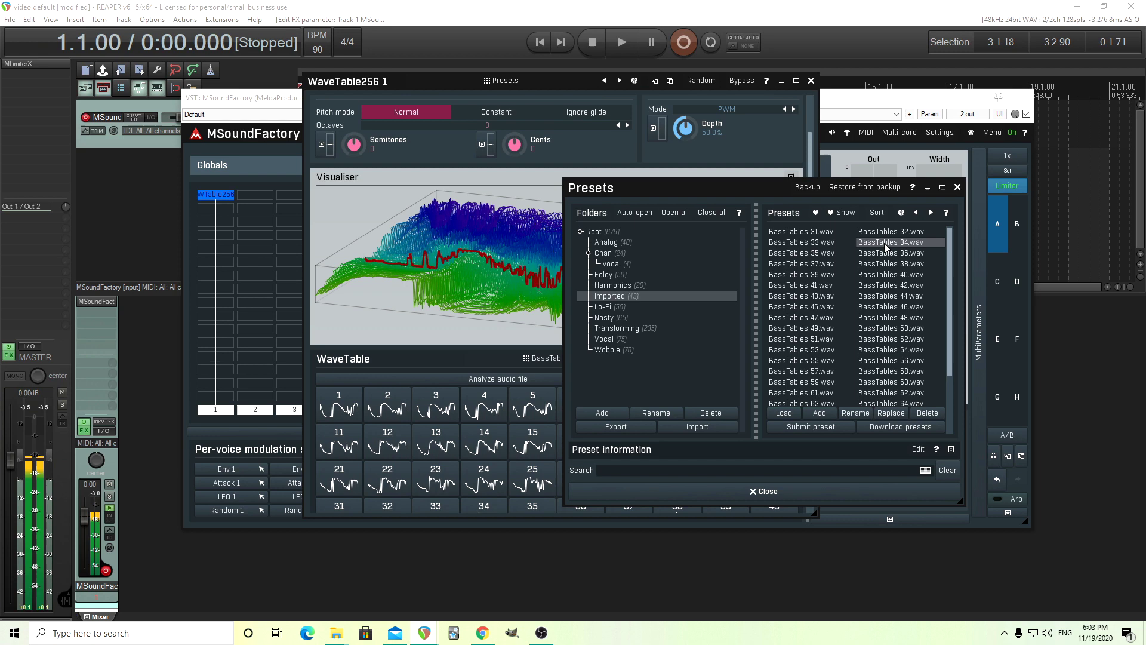
click(816, 276)
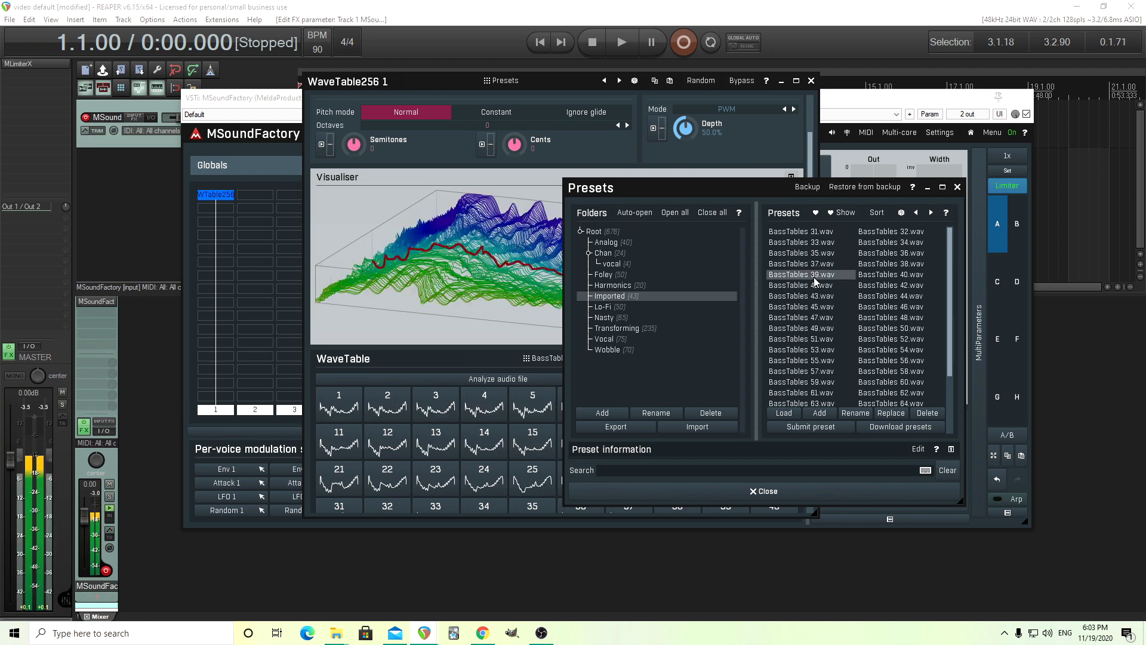
click(885, 288)
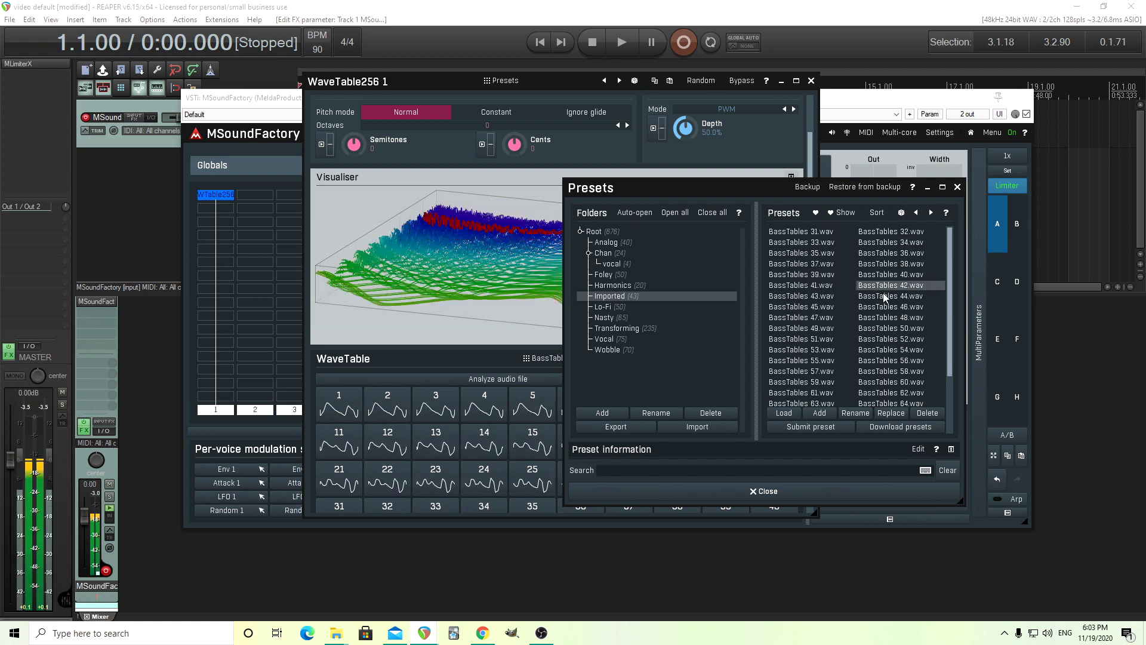
Step: Audition BassTables 50, 57 and 64, then Mandatory 1, 2 and 3, leaving Mandatory 3.wav loaded
click(879, 325)
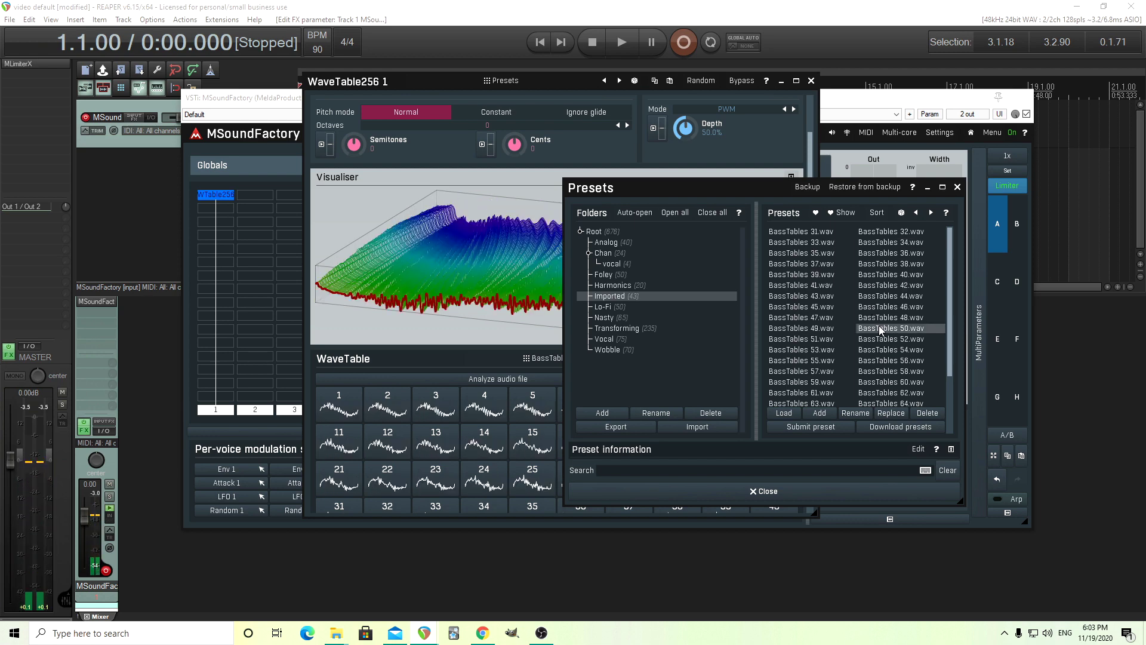
click(813, 371)
scroll(884, 373, down, 3)
click(890, 371)
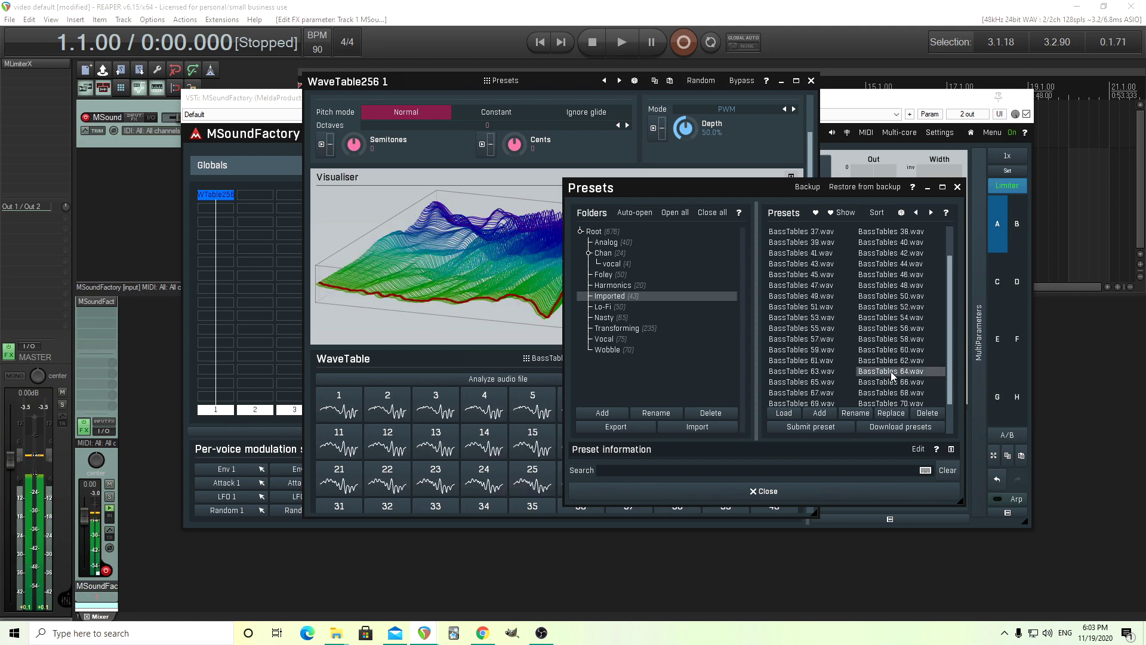
scroll(894, 375, down, 2)
scroll(883, 376, down, 1)
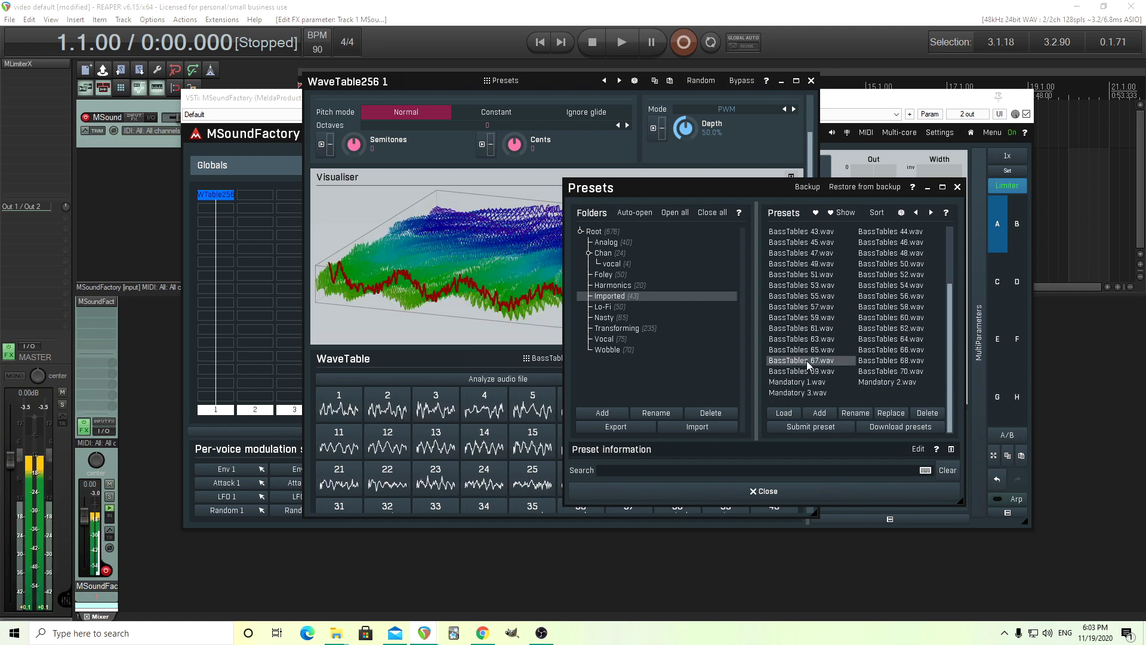
click(806, 382)
click(874, 382)
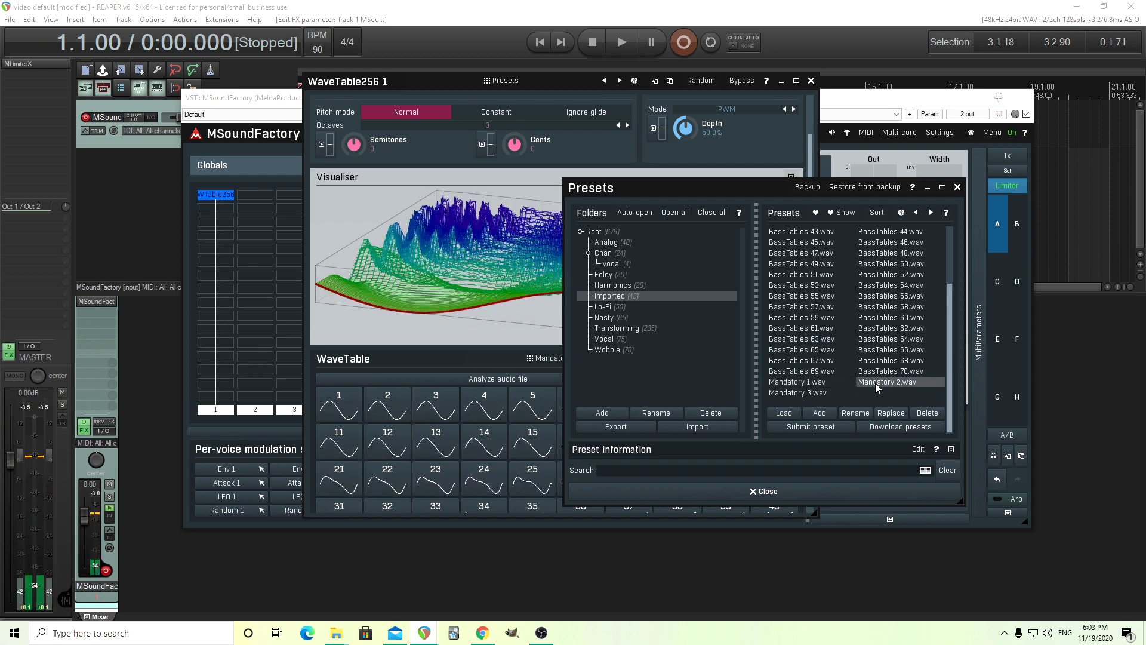
click(822, 392)
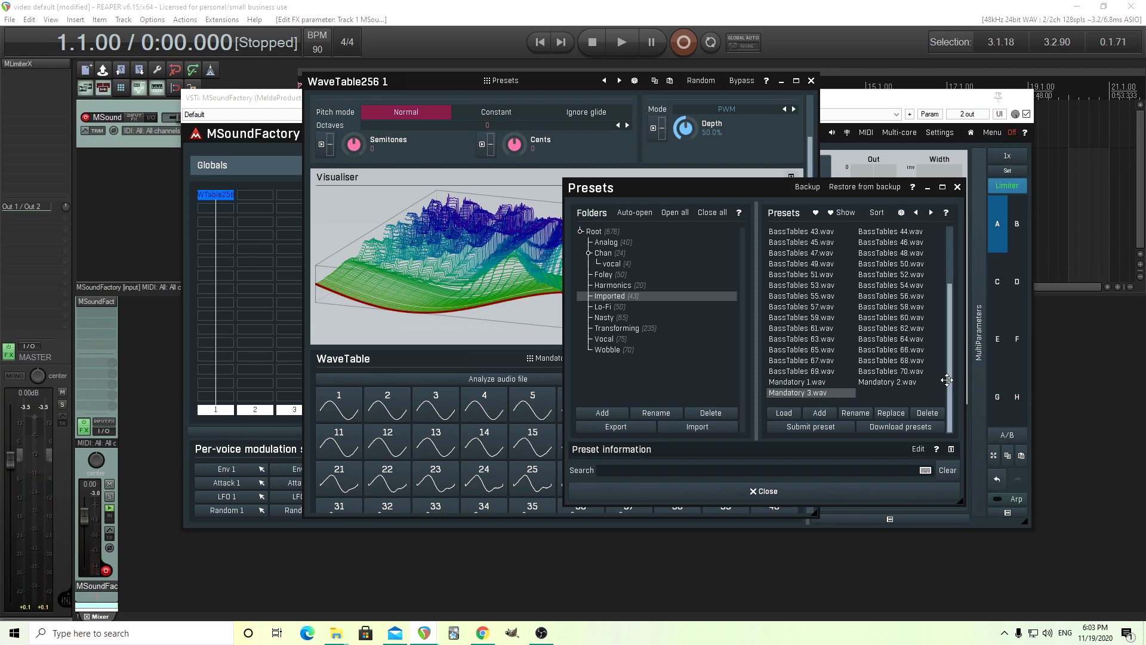
Step: Reposition and resize the Presets window, then load the BassTables 59.wav wavetable
mouse_move(949, 379)
mouse_down()
mouse_move(948, 321)
mouse_move(949, 385)
mouse_up()
drag(639, 185, 588, 168)
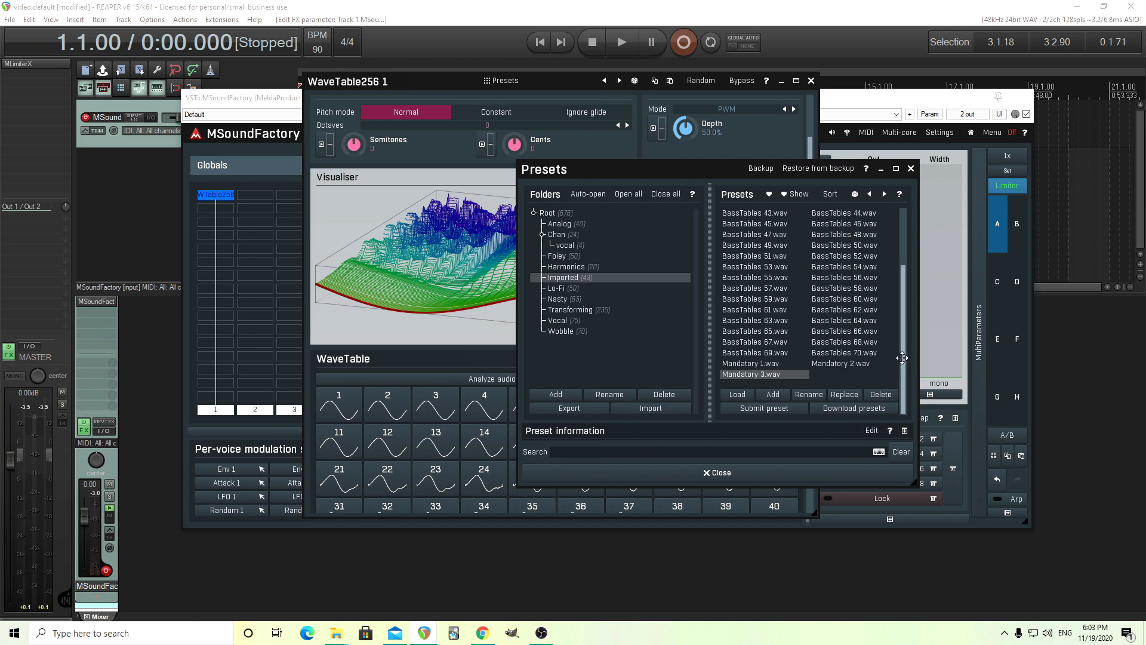
drag(902, 358, 907, 410)
click(751, 300)
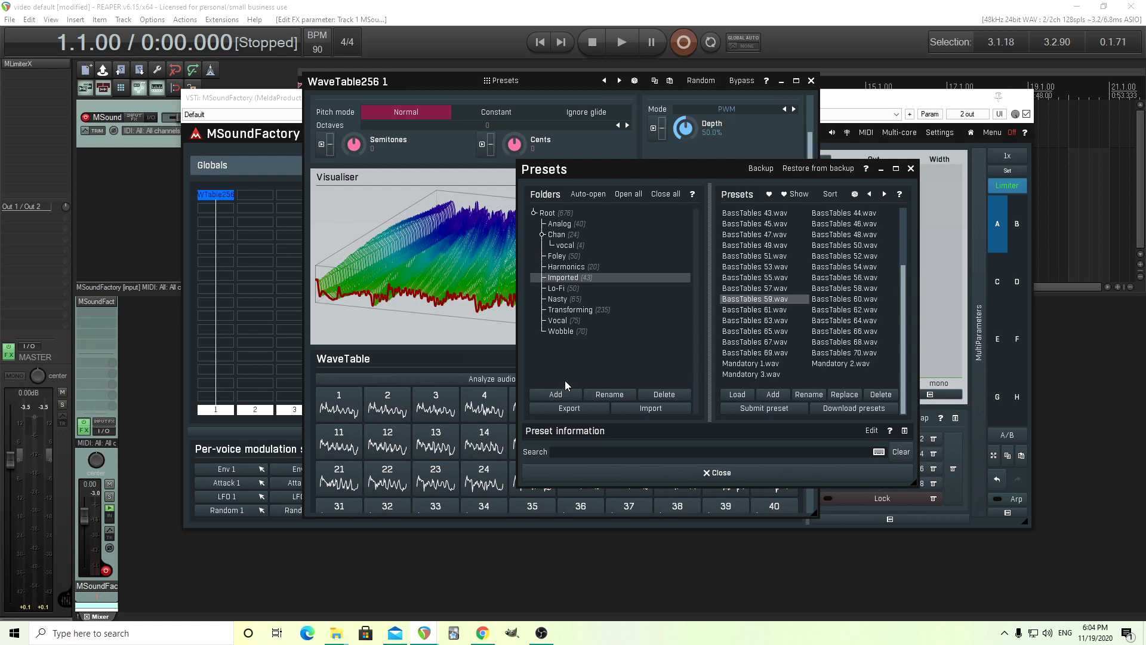
Step: Create a new preset folder named 'Bass growl' inside the Imported folder
click(555, 395)
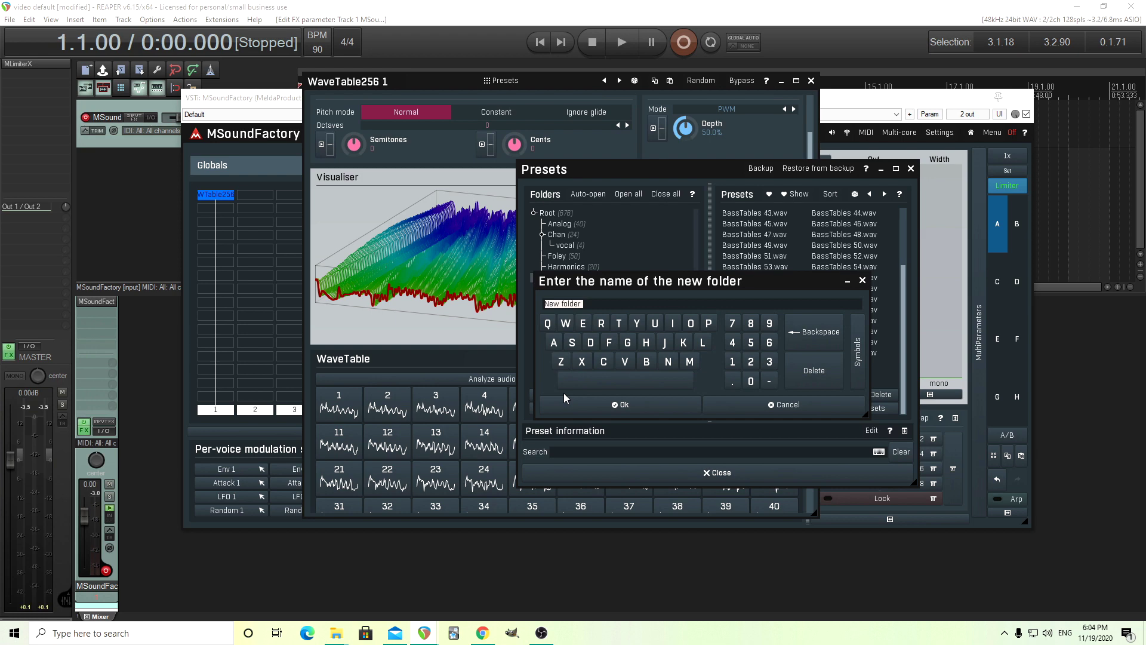
text(Bass growls)
click(655, 410)
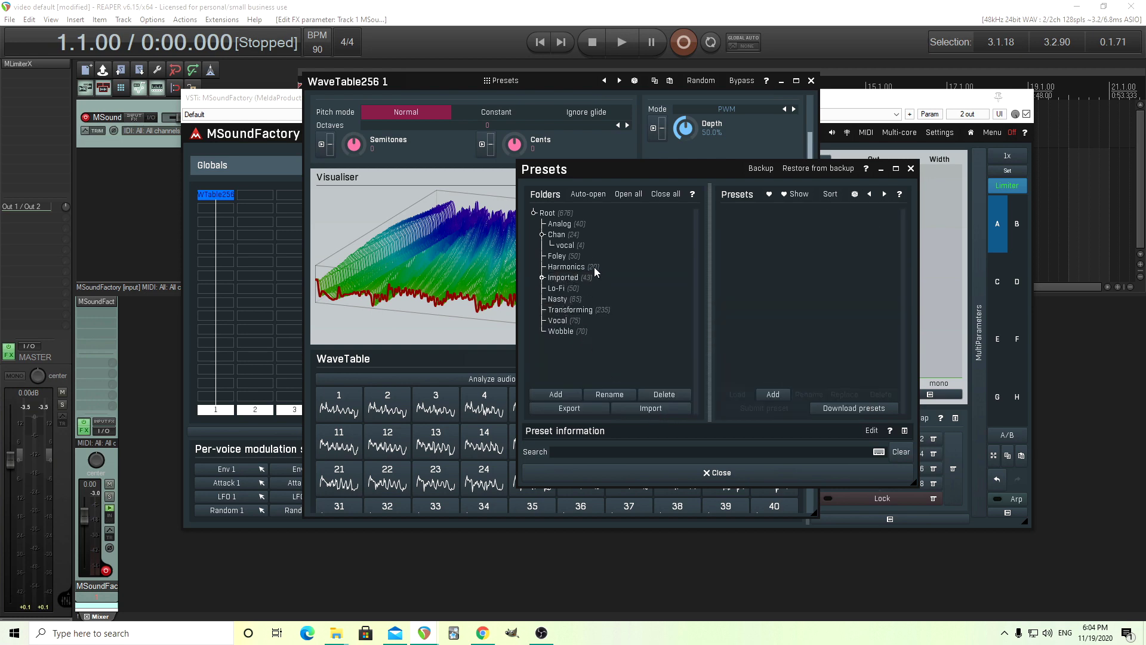
Step: Delete the Bass growls subfolder from Imported, confirming with Yes
click(544, 278)
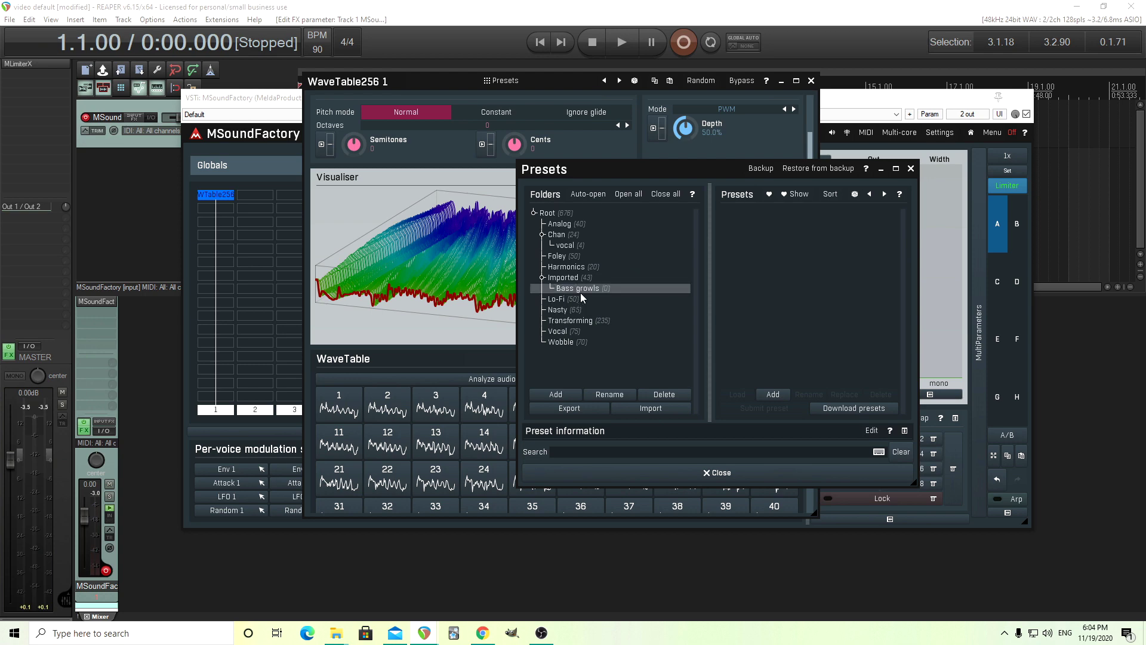
click(670, 395)
click(542, 357)
Step: Add a new folder under Root so 'Bass growls' sits at the top level below Wobble
click(545, 214)
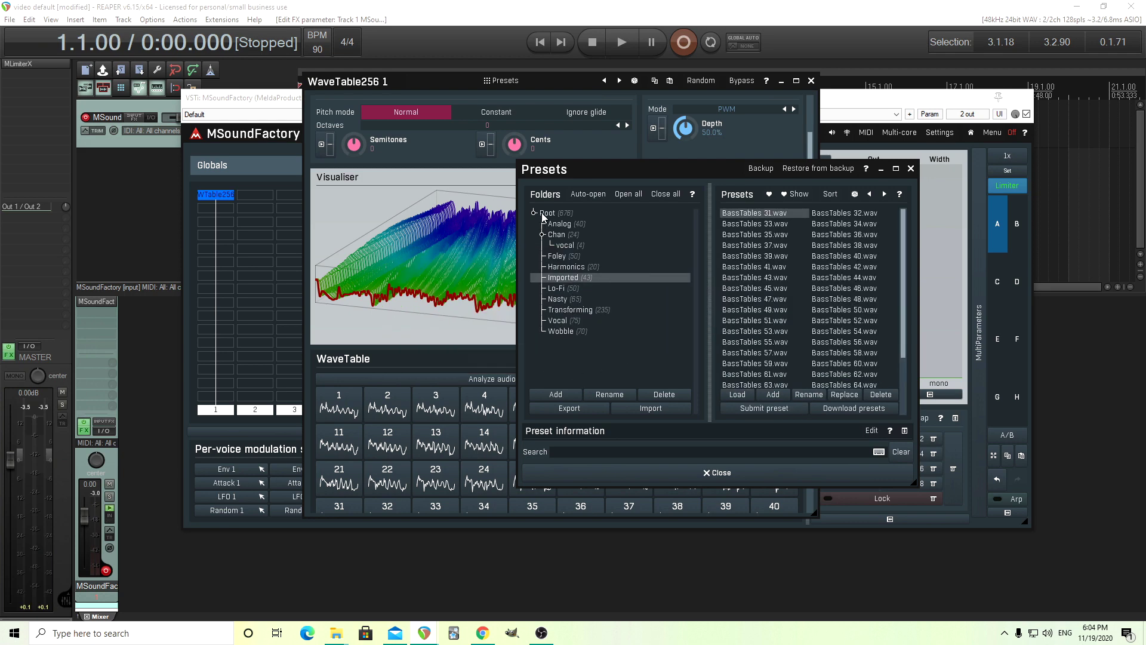
click(560, 393)
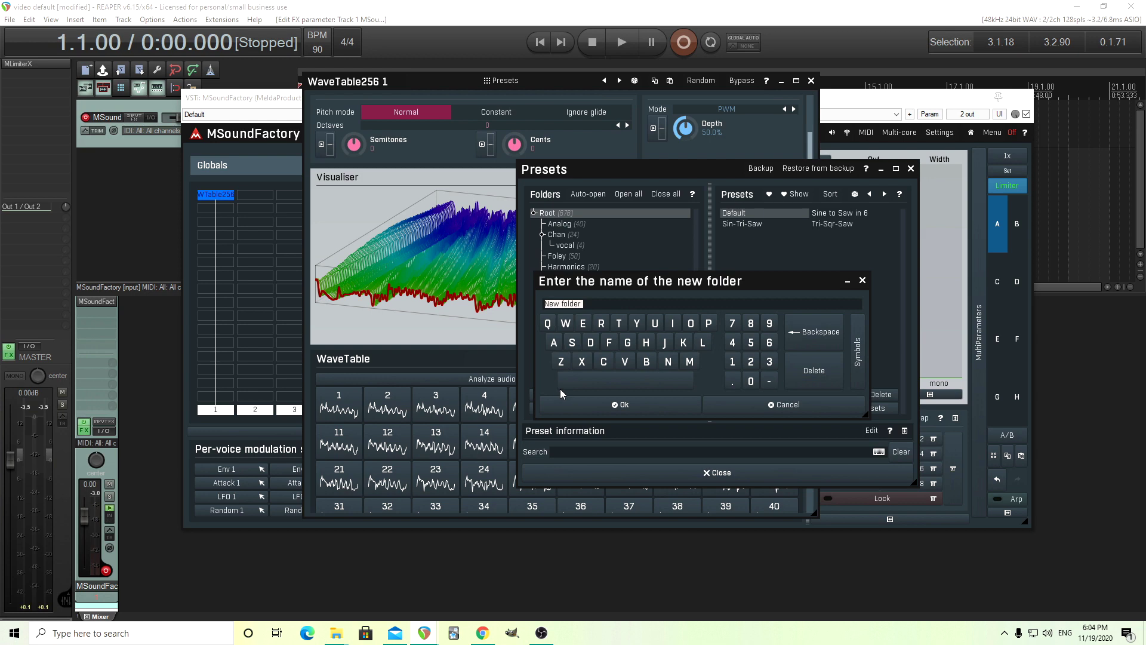
text(B)
text(ass Synth)
click(578, 407)
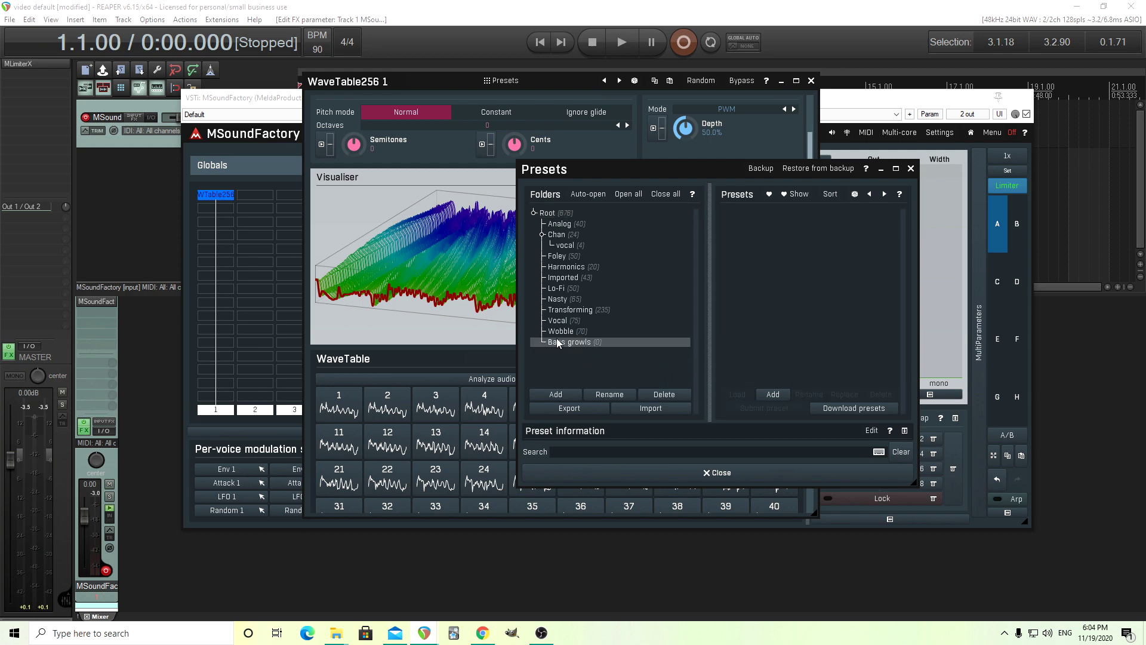
Step: Drag Mandatory 1.wav, Mandatory 3.wav and BassTables 59.wav from Imported into Bass growls
click(574, 278)
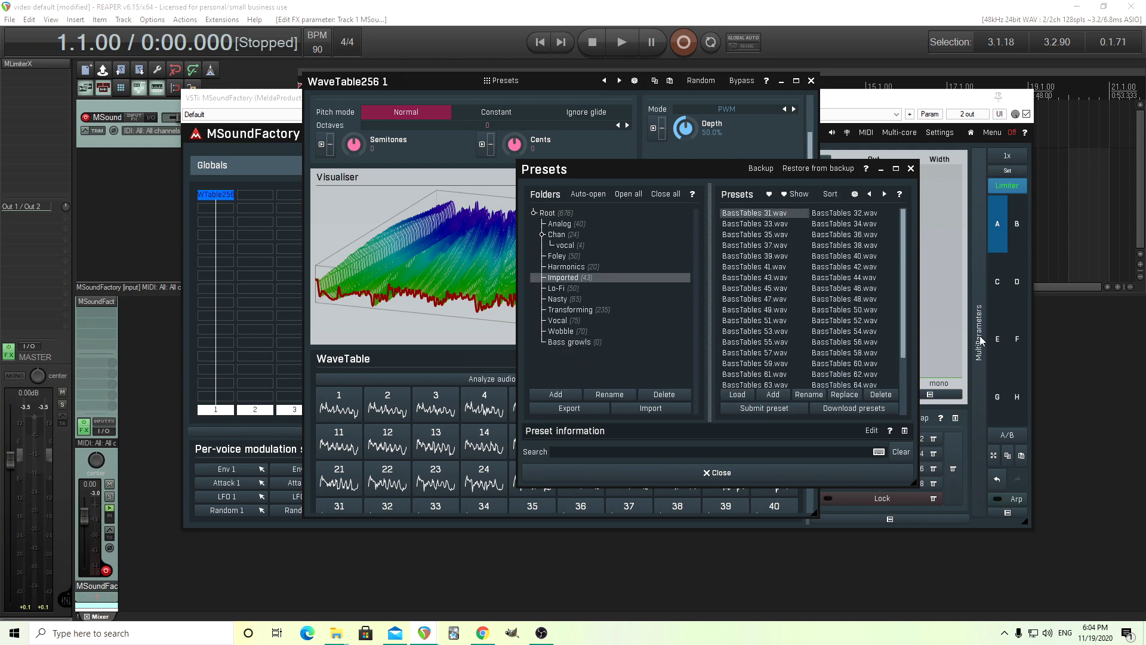
drag(903, 268, 903, 325)
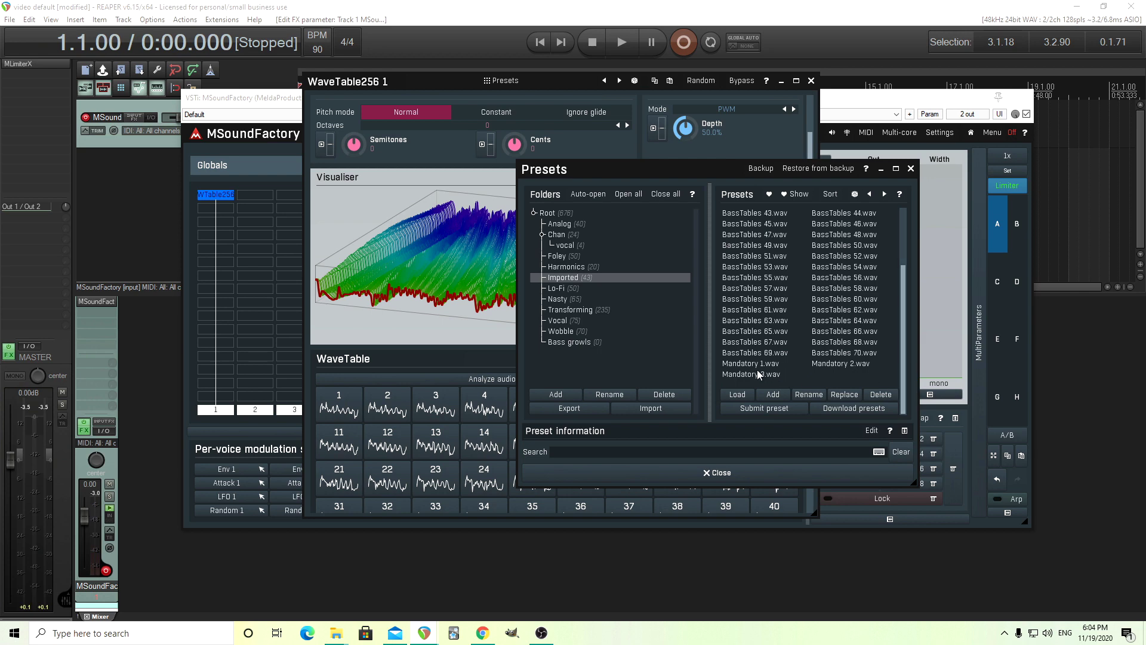
drag(753, 364, 591, 345)
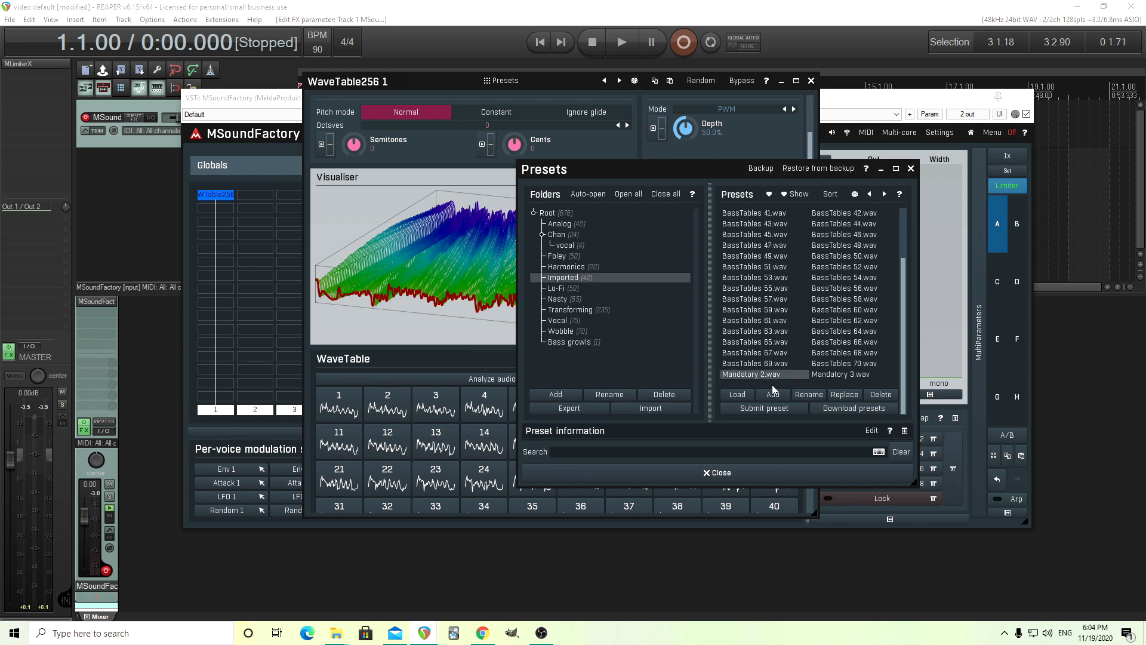
drag(836, 375, 587, 346)
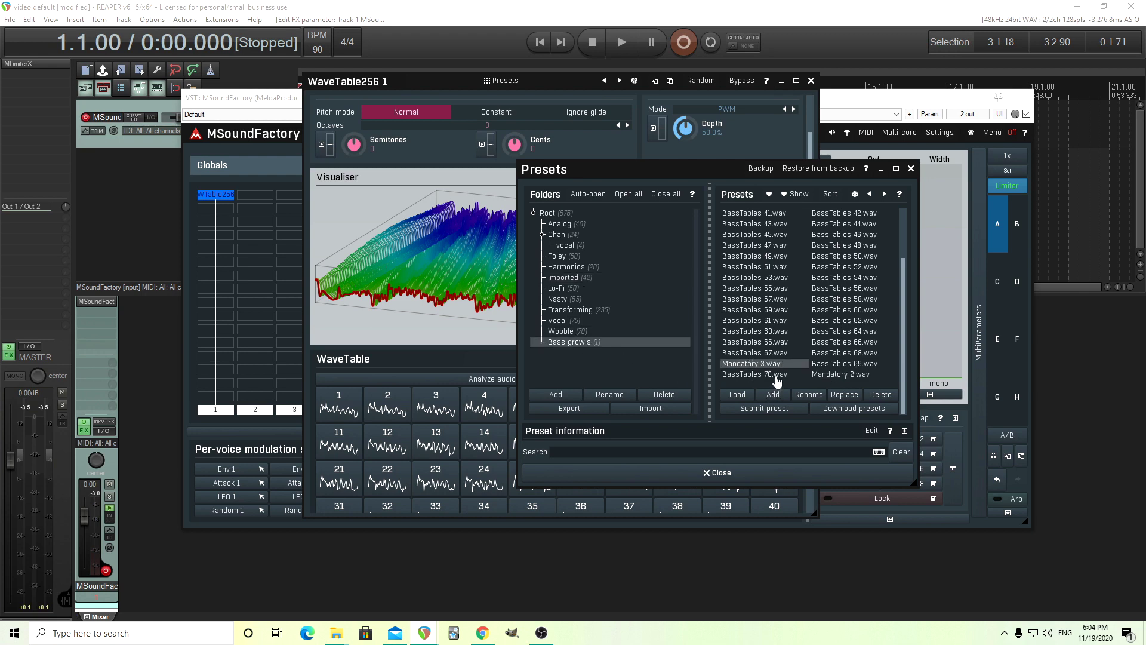
drag(775, 312, 619, 341)
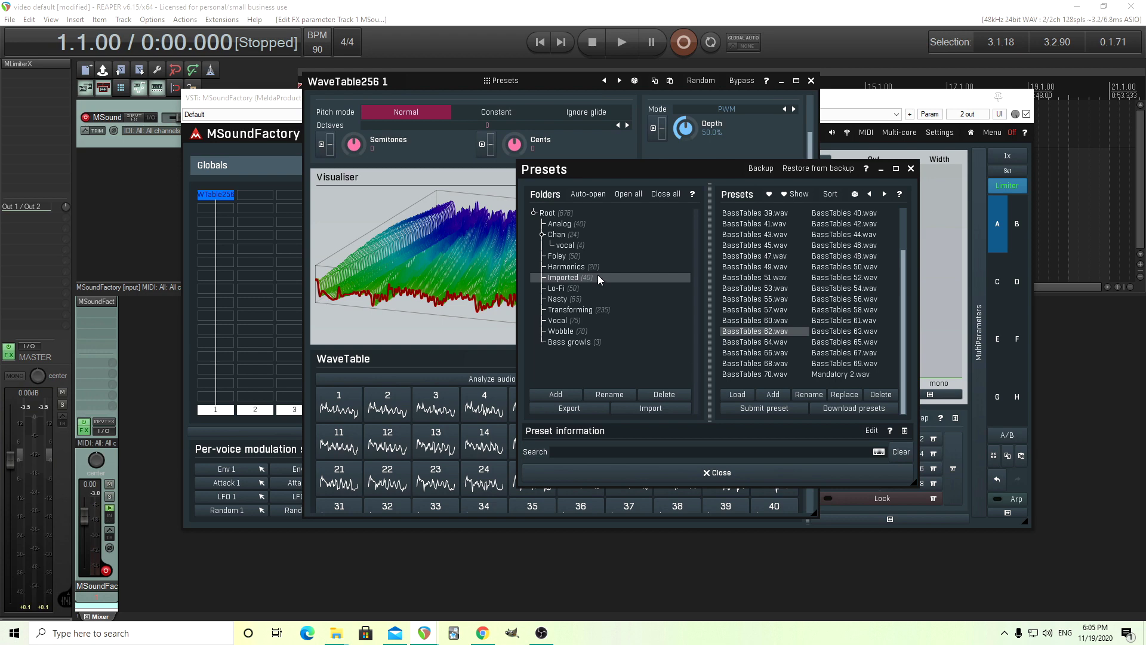
Step: Load the BassTables 59 preset from the Bass growls folder
click(673, 396)
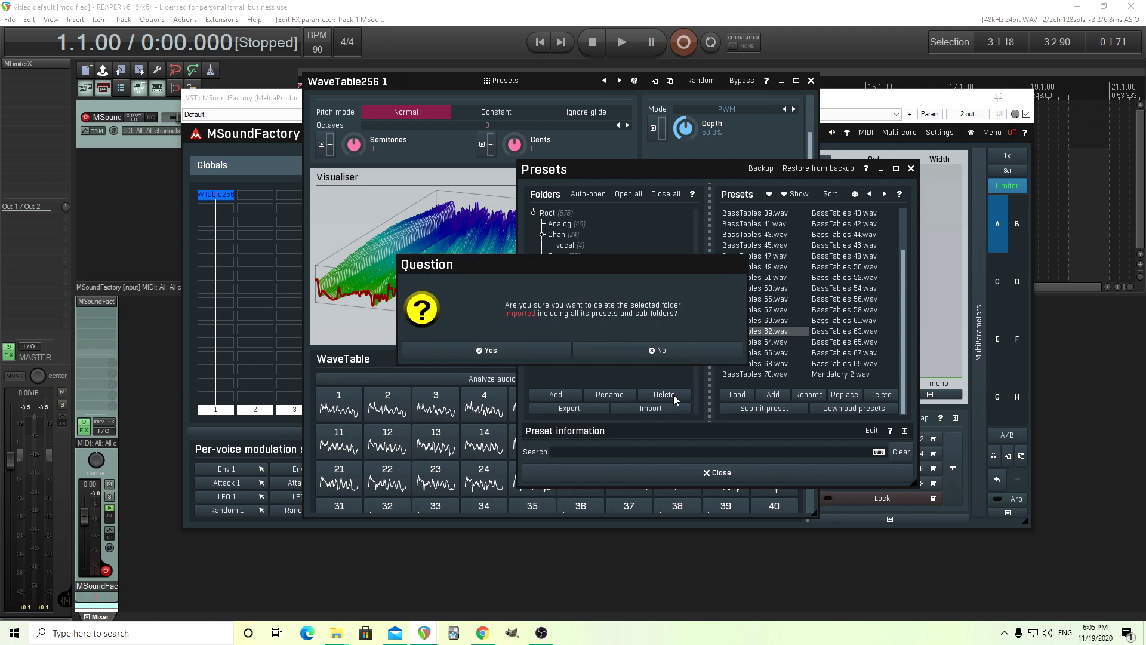
click(695, 352)
click(558, 341)
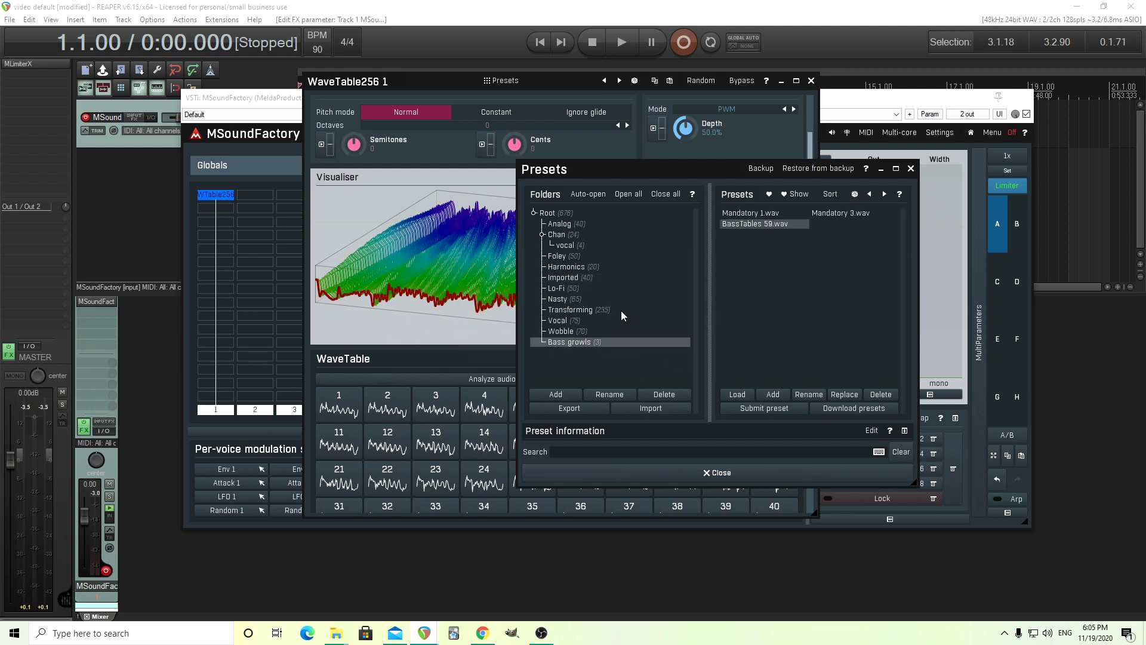
click(757, 224)
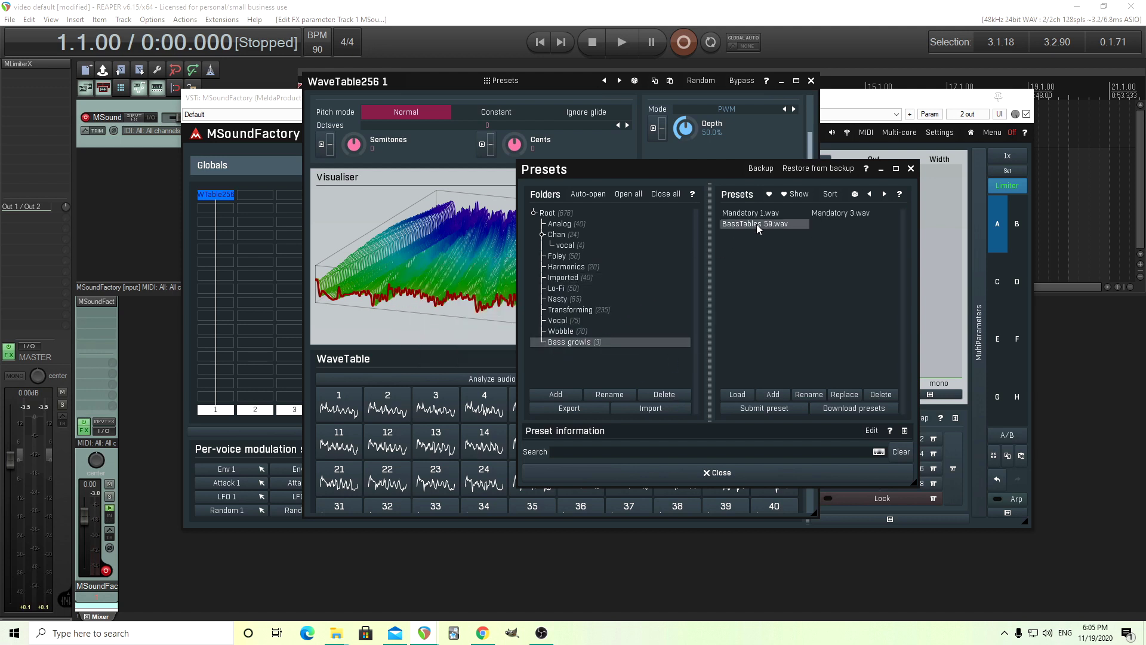
Step: Delete the Imported folder with its remaining presets, moving the Presets window off the visualiser
click(570, 278)
click(669, 395)
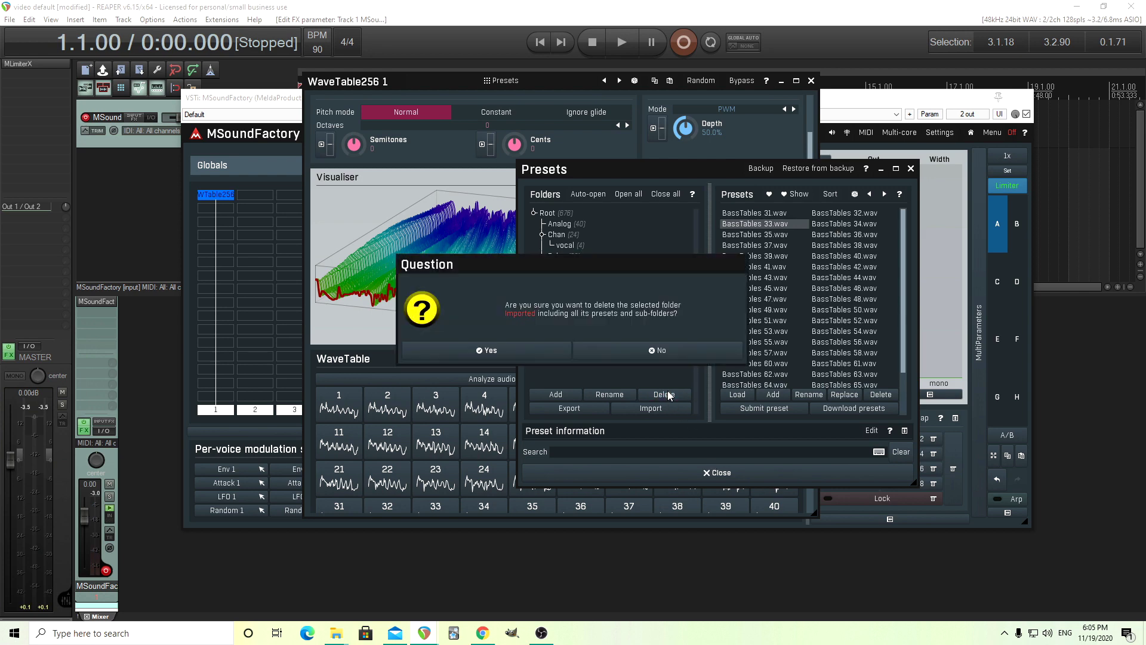
click(537, 352)
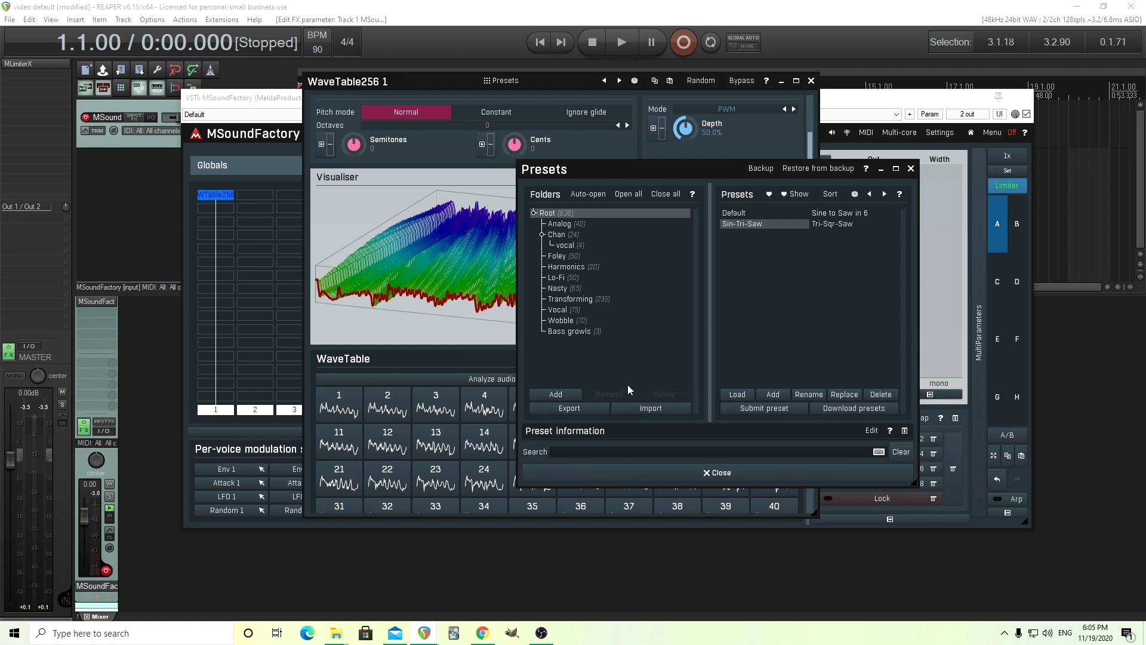
drag(572, 171, 709, 186)
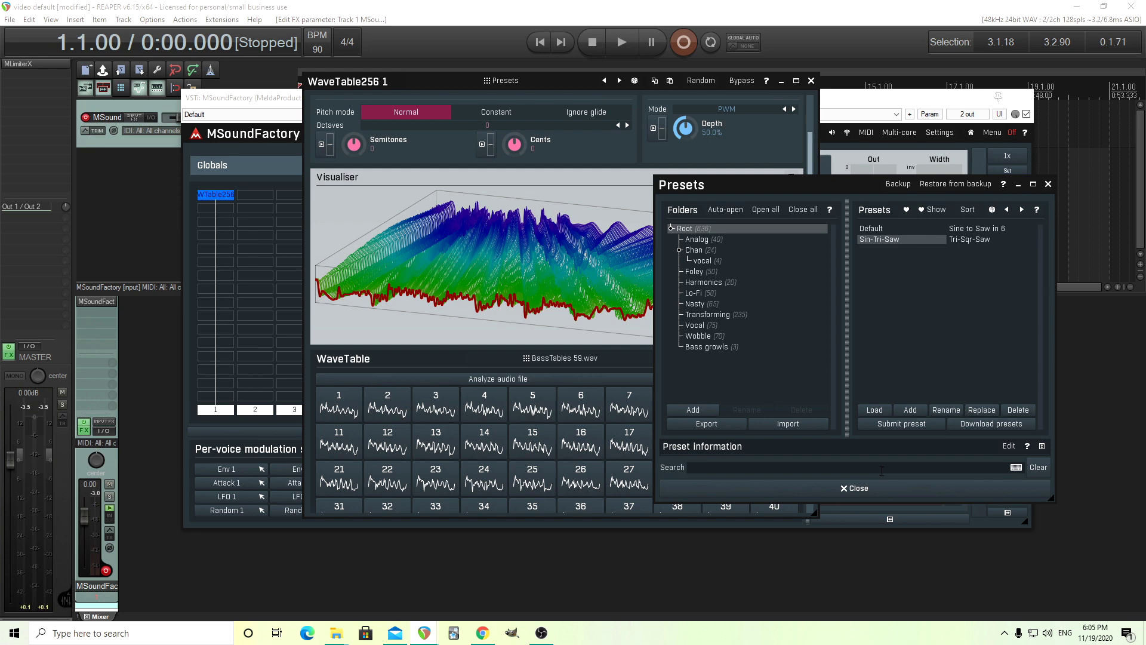
Step: Close the Presets window and open the single wavetable Import dialog
click(895, 487)
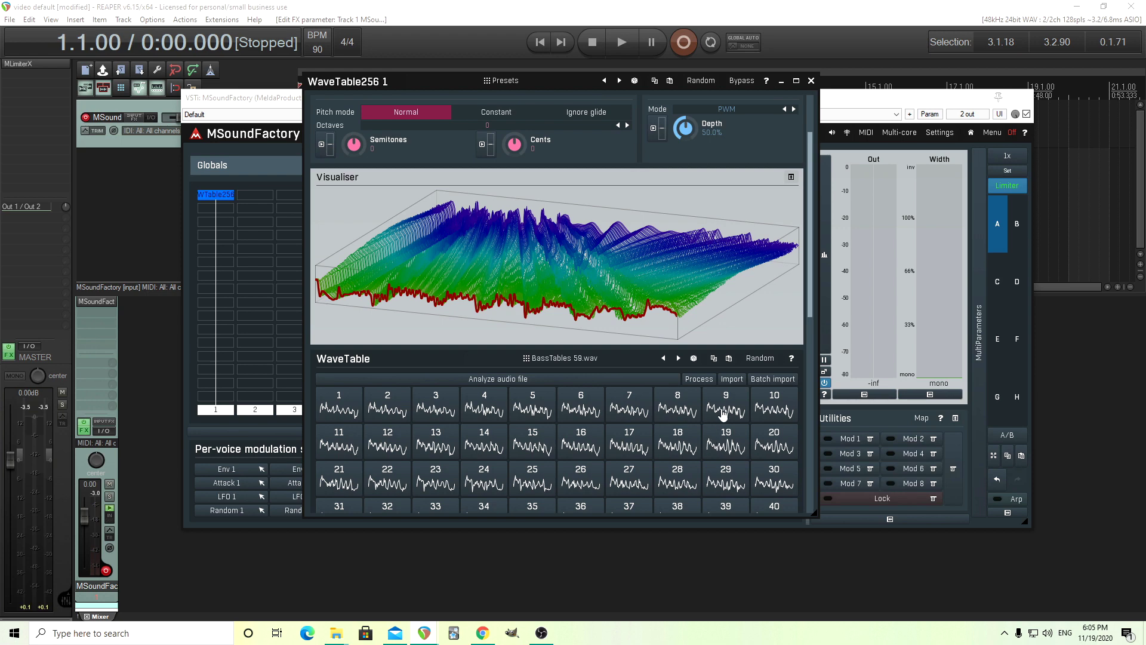
click(733, 381)
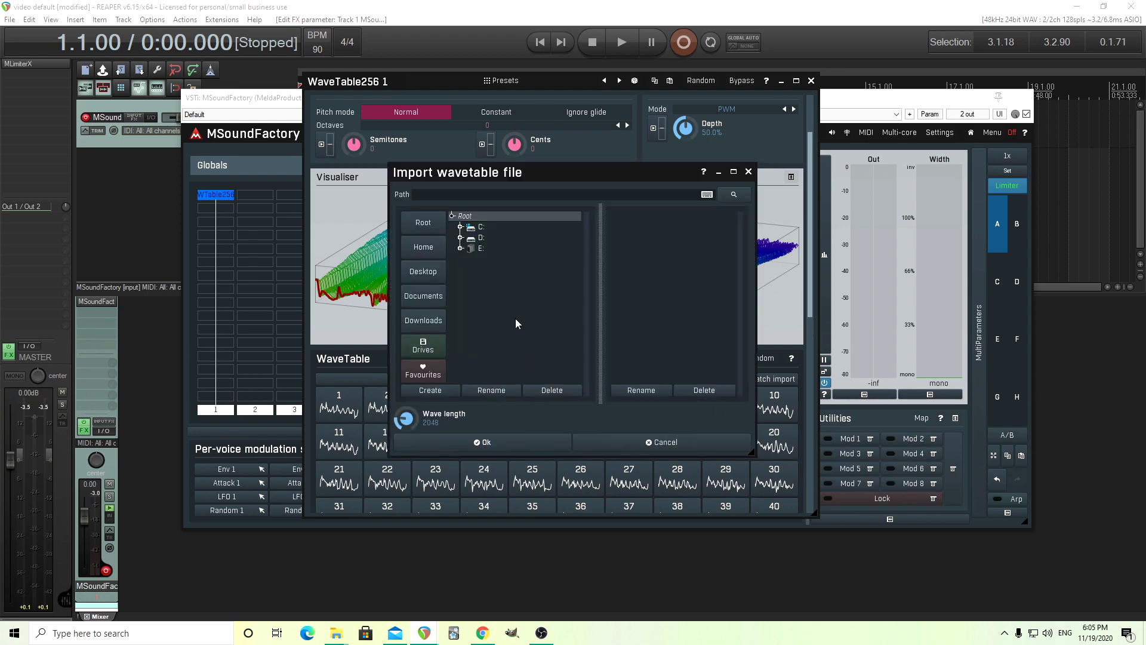
Step: Dismiss the Import and Batch import dialogs without importing and close the enlarged WaveTable256 1 view
click(748, 172)
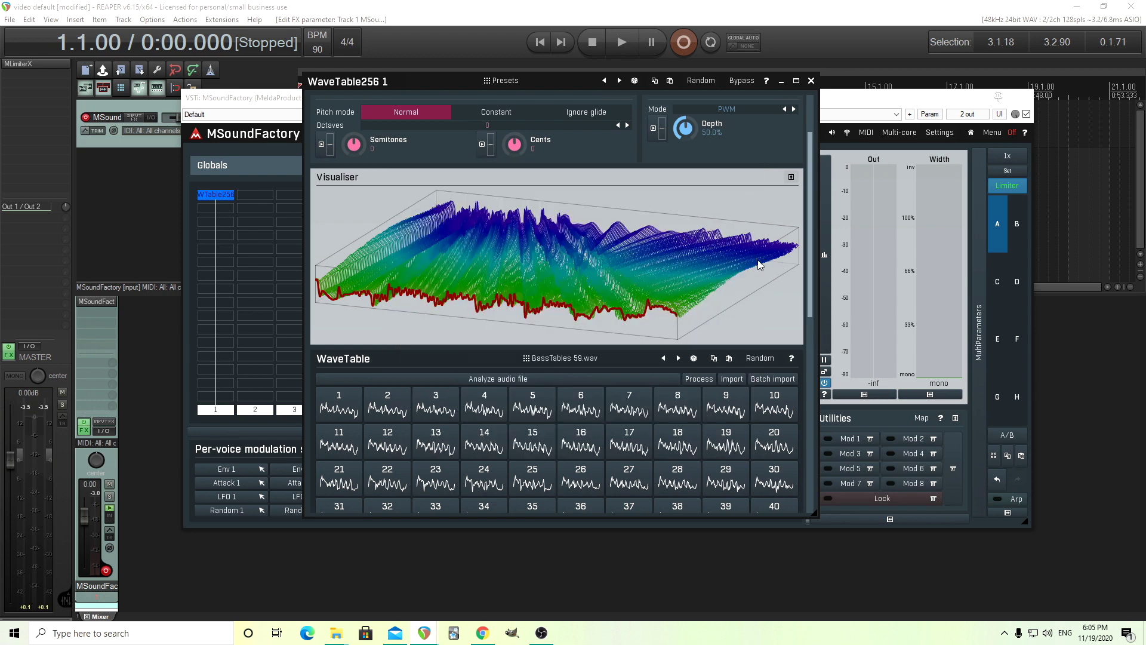
click(774, 379)
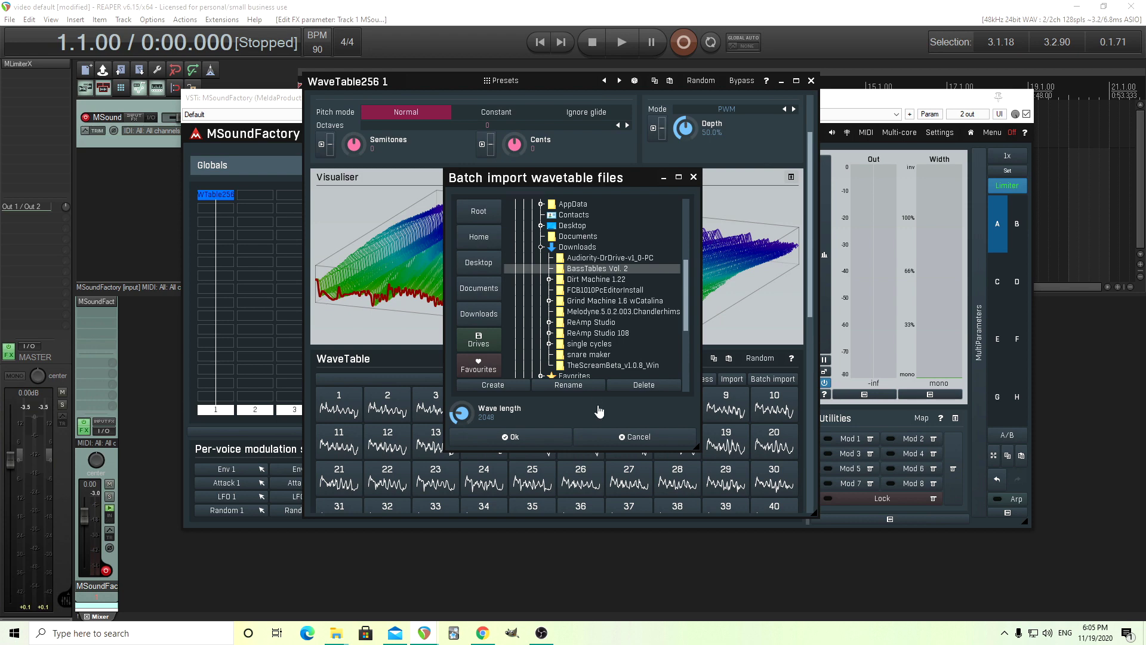
click(619, 443)
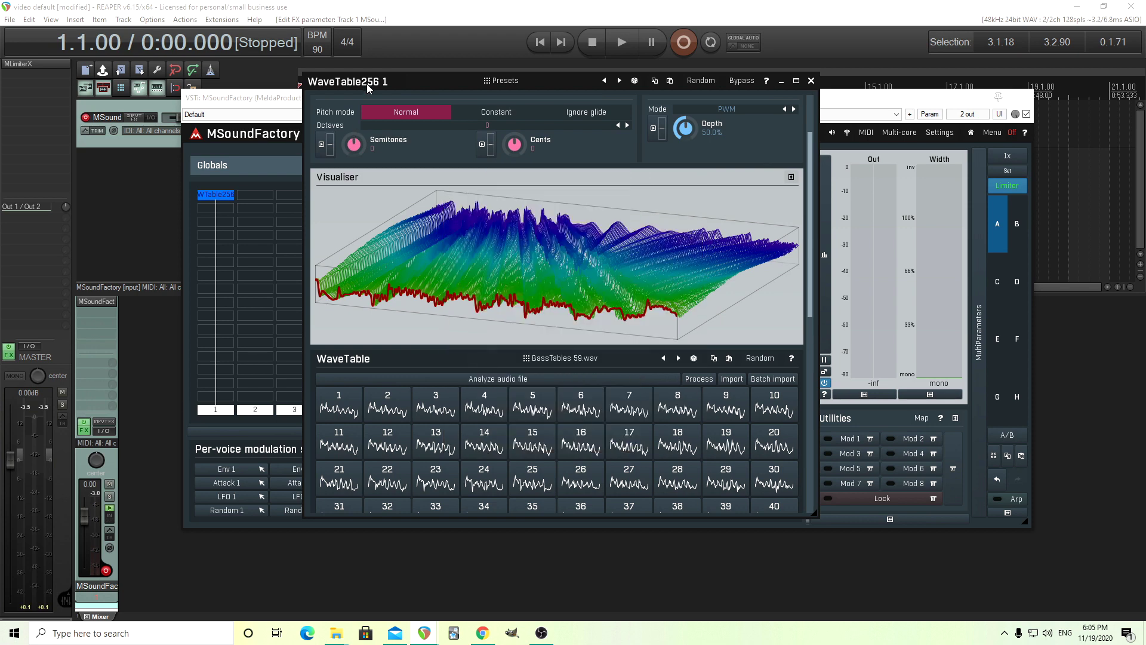
click(810, 81)
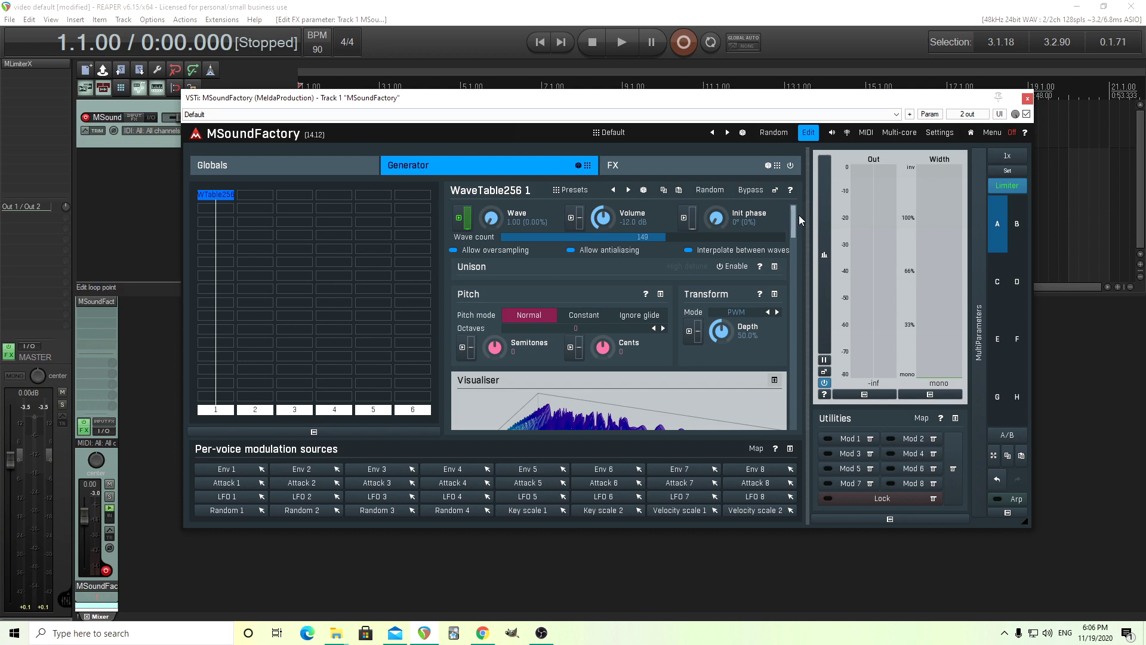
Step: Scroll the WaveTable256 1 panel down to show the BassTables 59 shape in the Visualiser
scroll(800, 236, down, 4)
scroll(799, 235, up, 3)
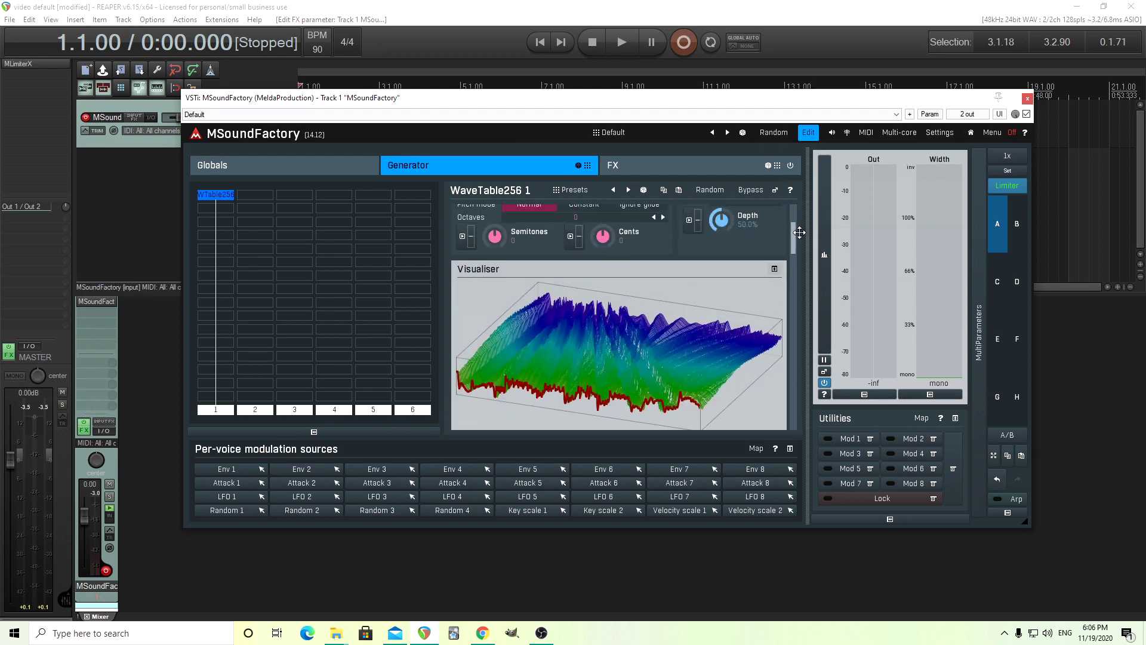
scroll(799, 233, down, 2)
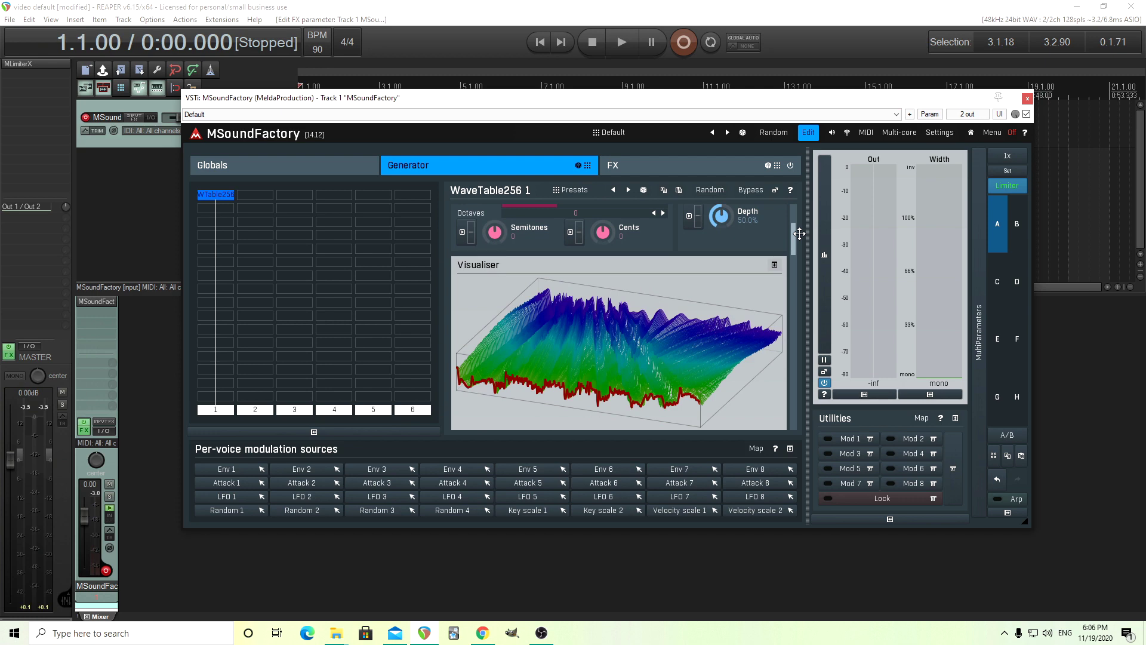